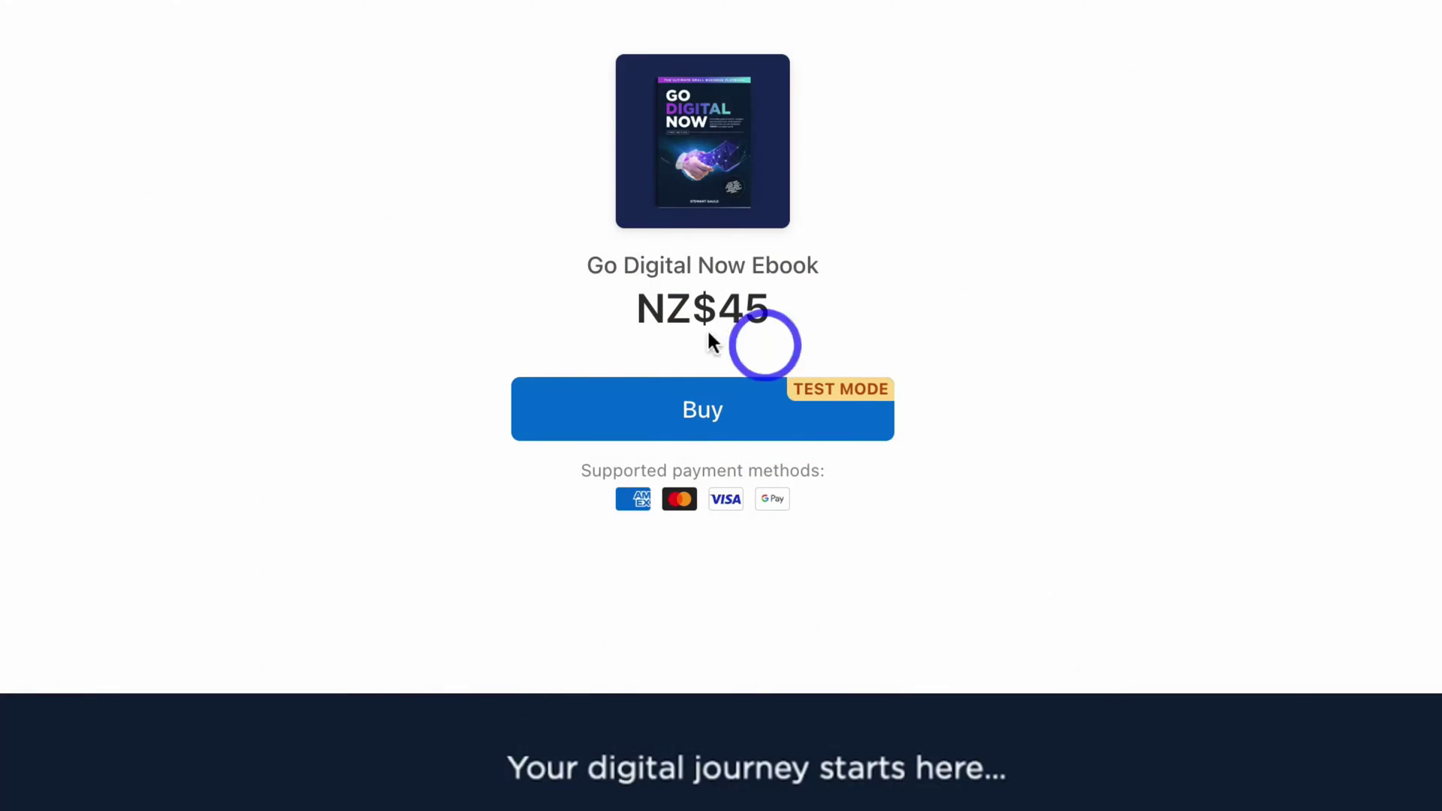
Buy the NZ$45.00 Go Digital Now Ebook and reveal the checkout's promotion code field
left_click(644, 418)
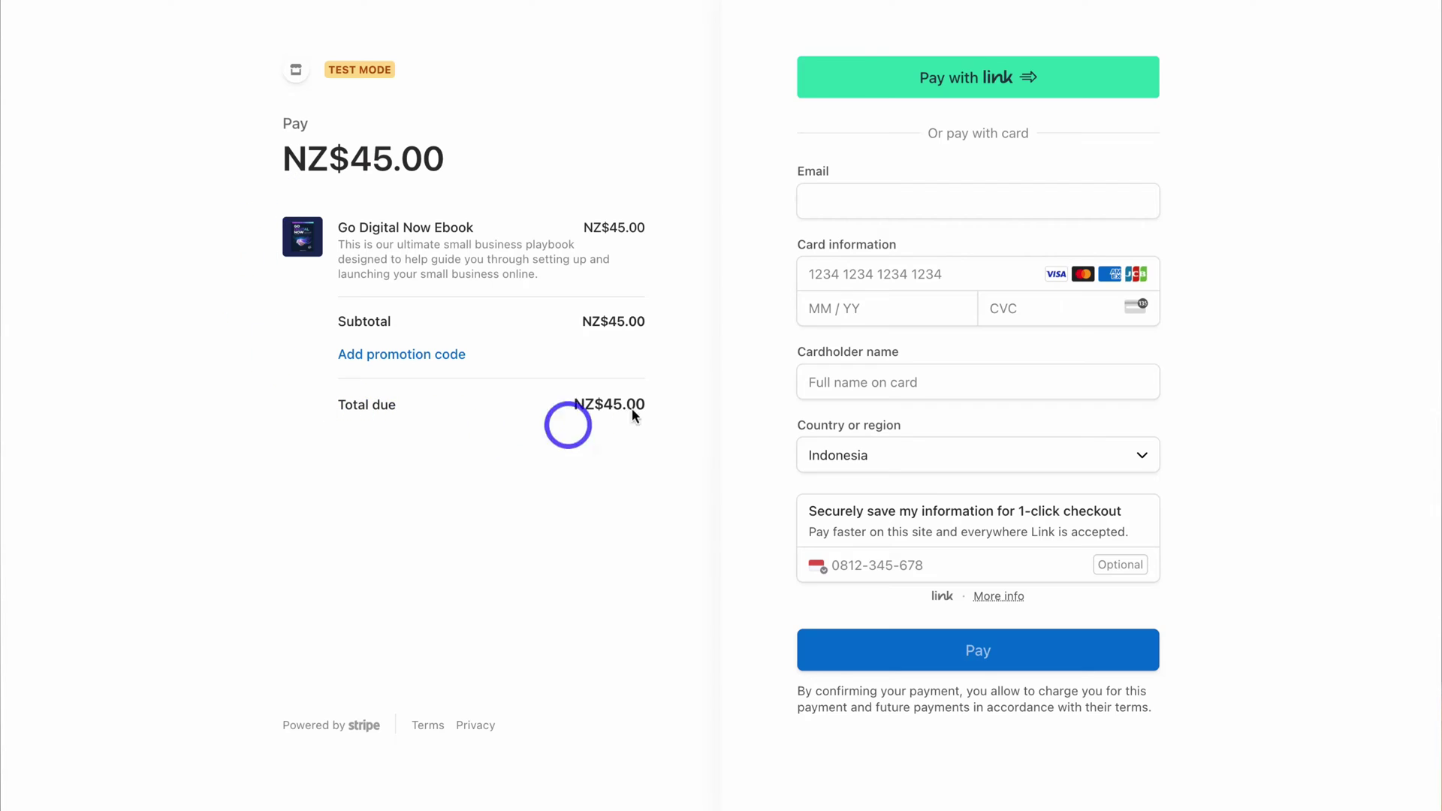
left_click(413, 354)
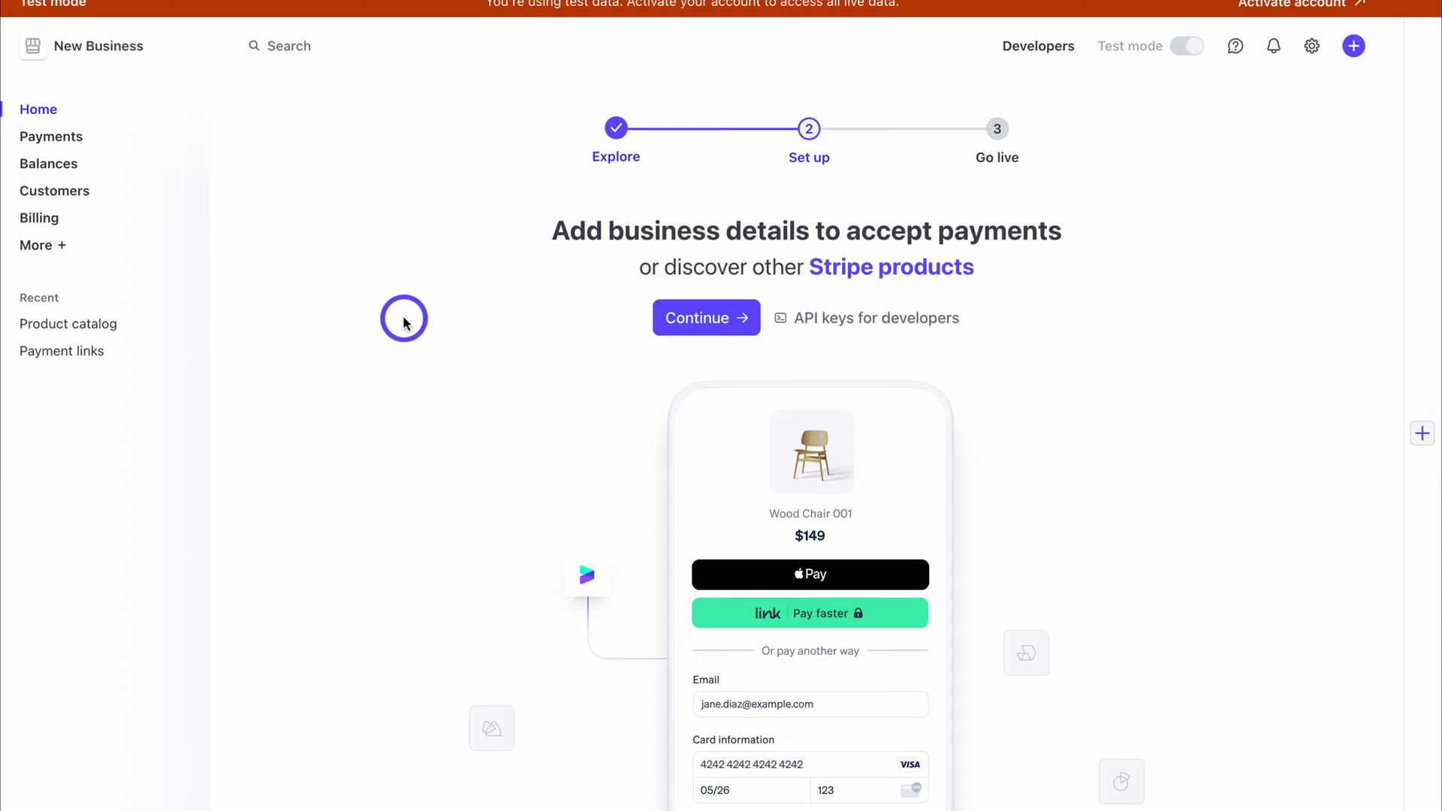
Go to the Product catalog through the sidebar's More menu
left_click(98, 251)
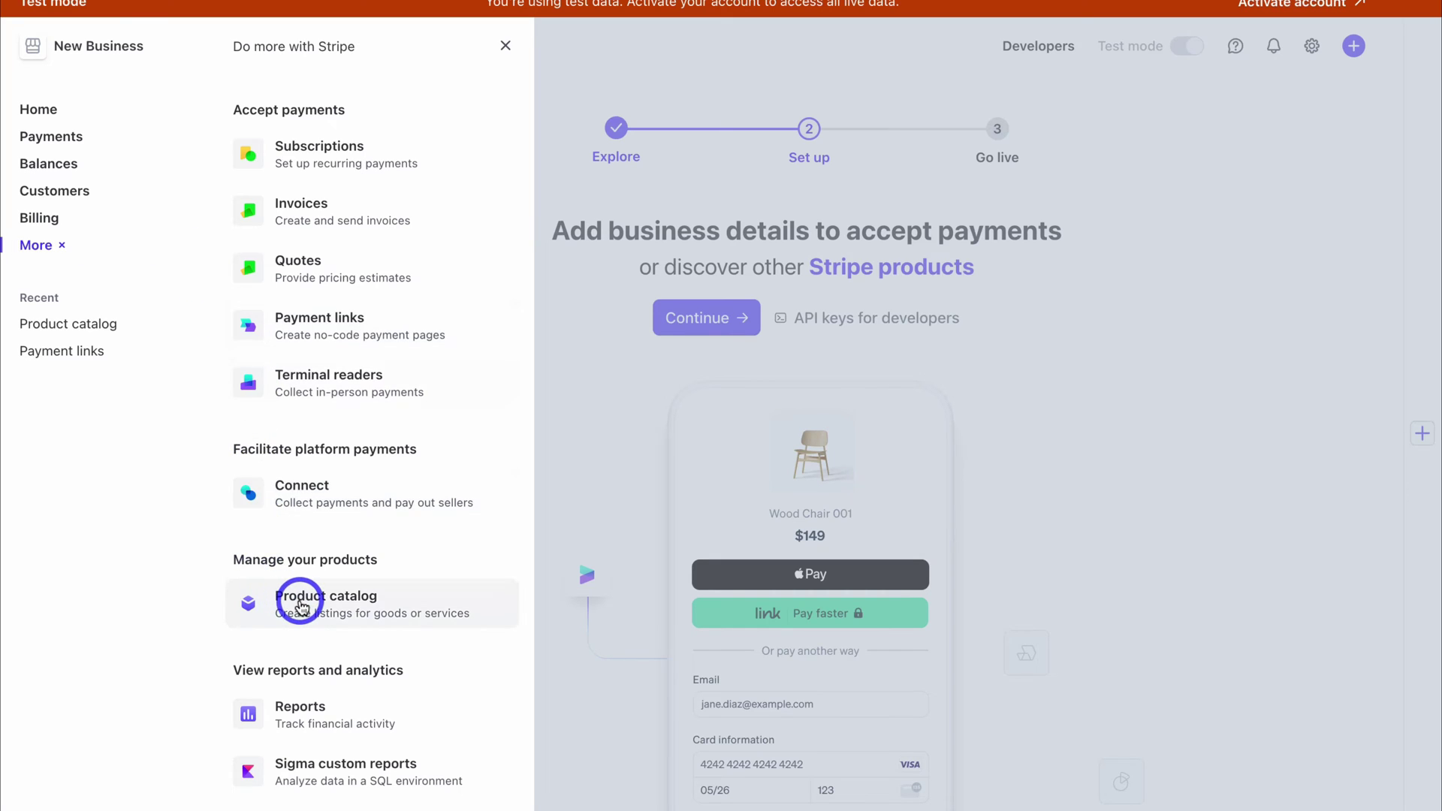
left_click(429, 604)
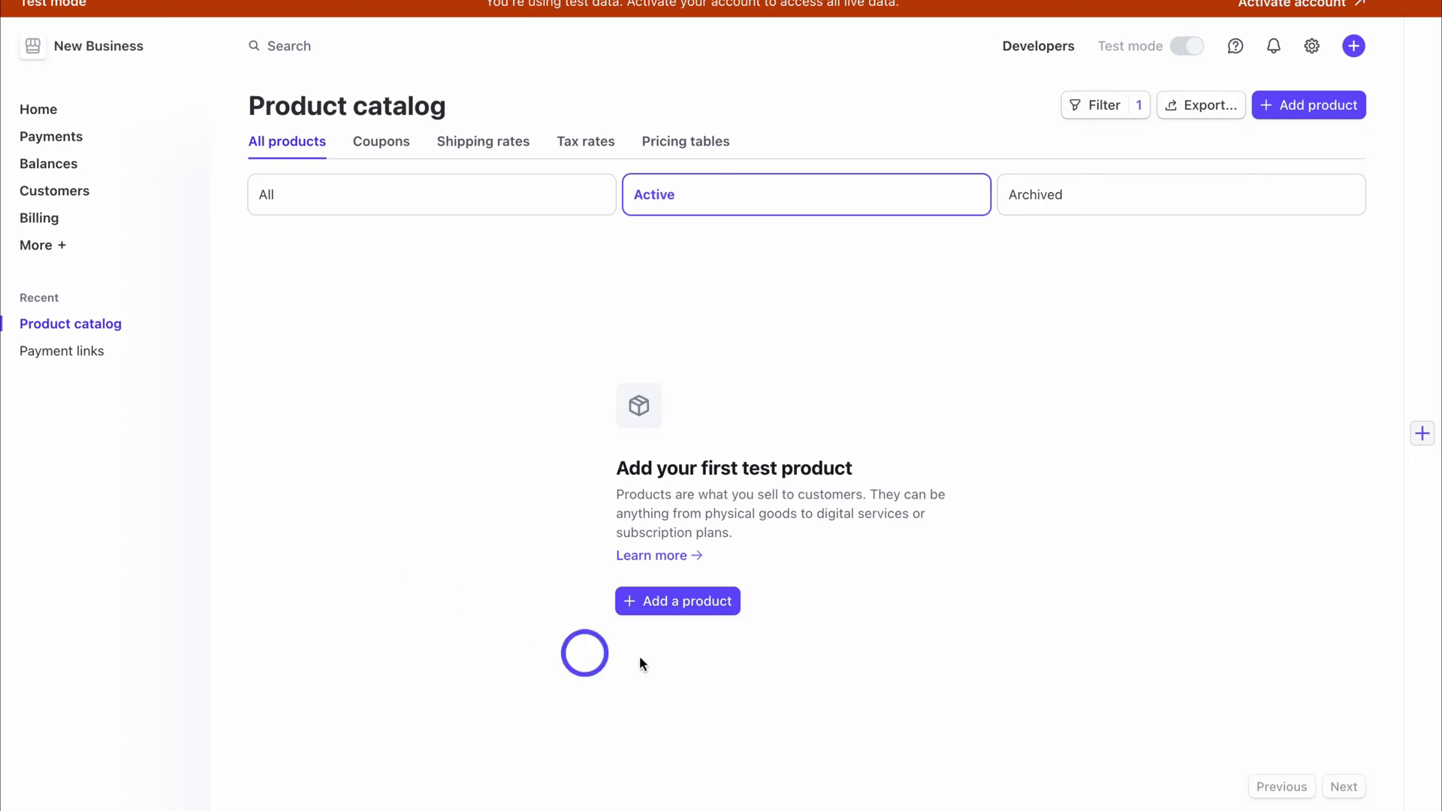
Start a new product named Go Digital Now Ebook and paste in its description
left_click(693, 605)
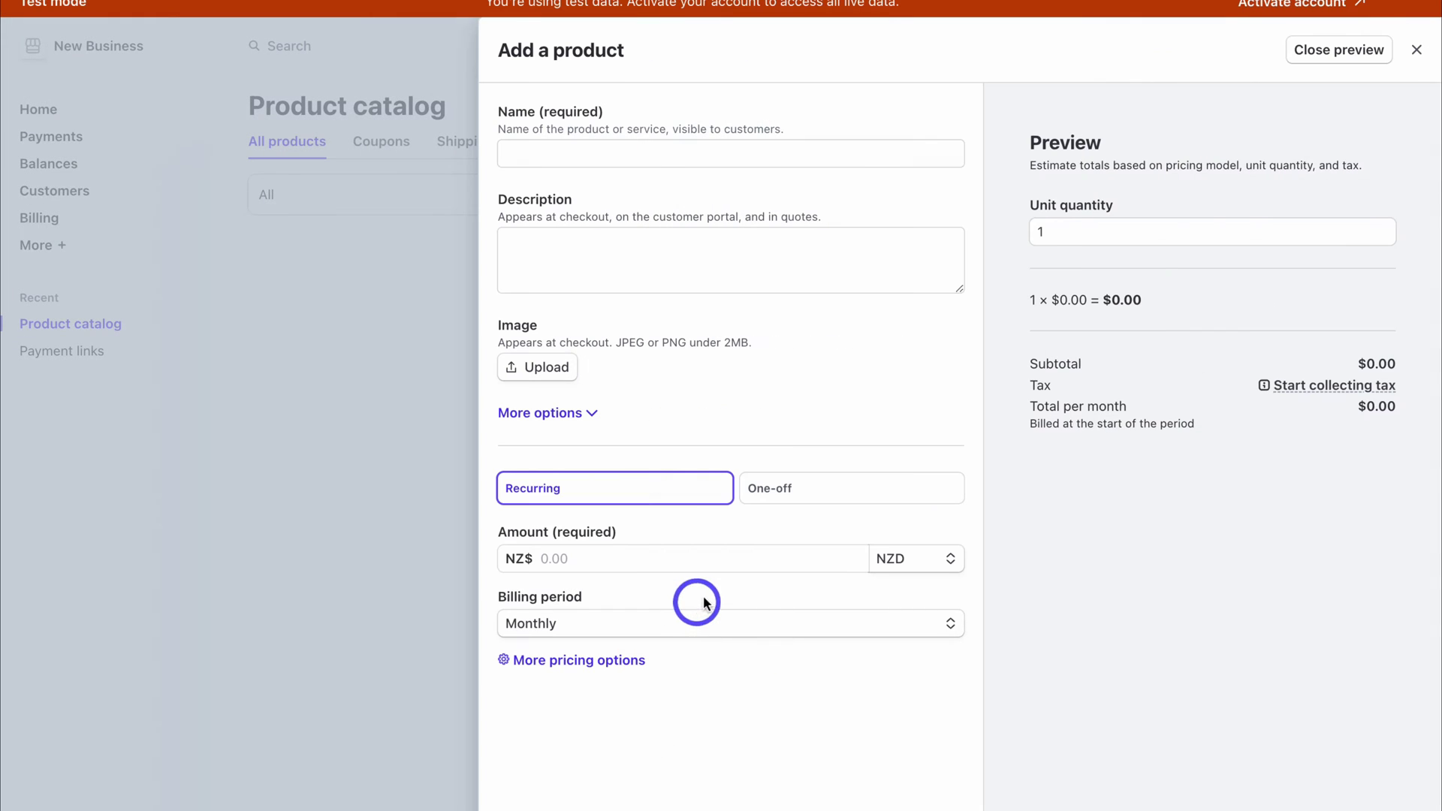
left_click(669, 155)
type("Go Digital Now Ebook")
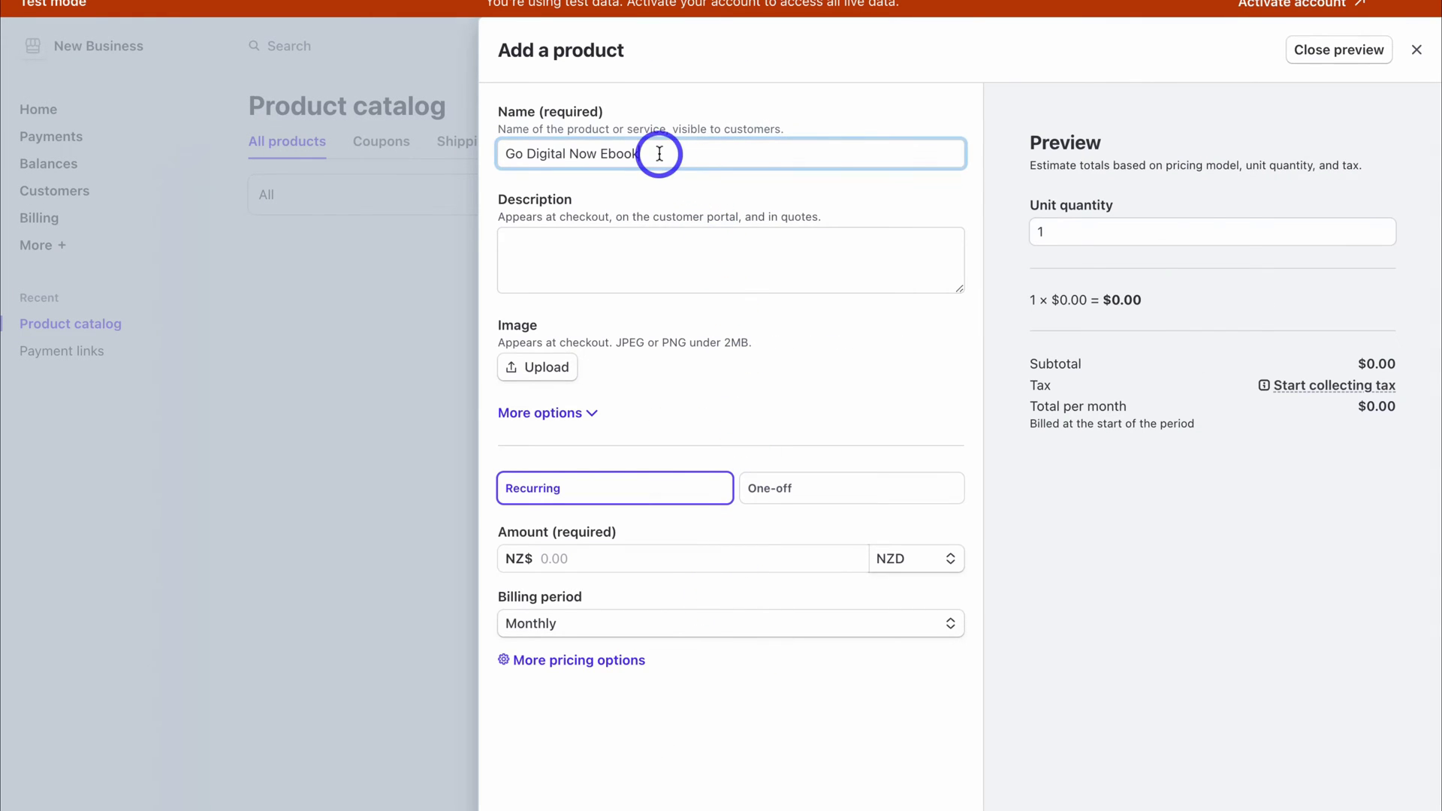
left_click(613, 255)
type("This is our ultimate small business playbook designed to help guide you through setting up and launching your small business online.")
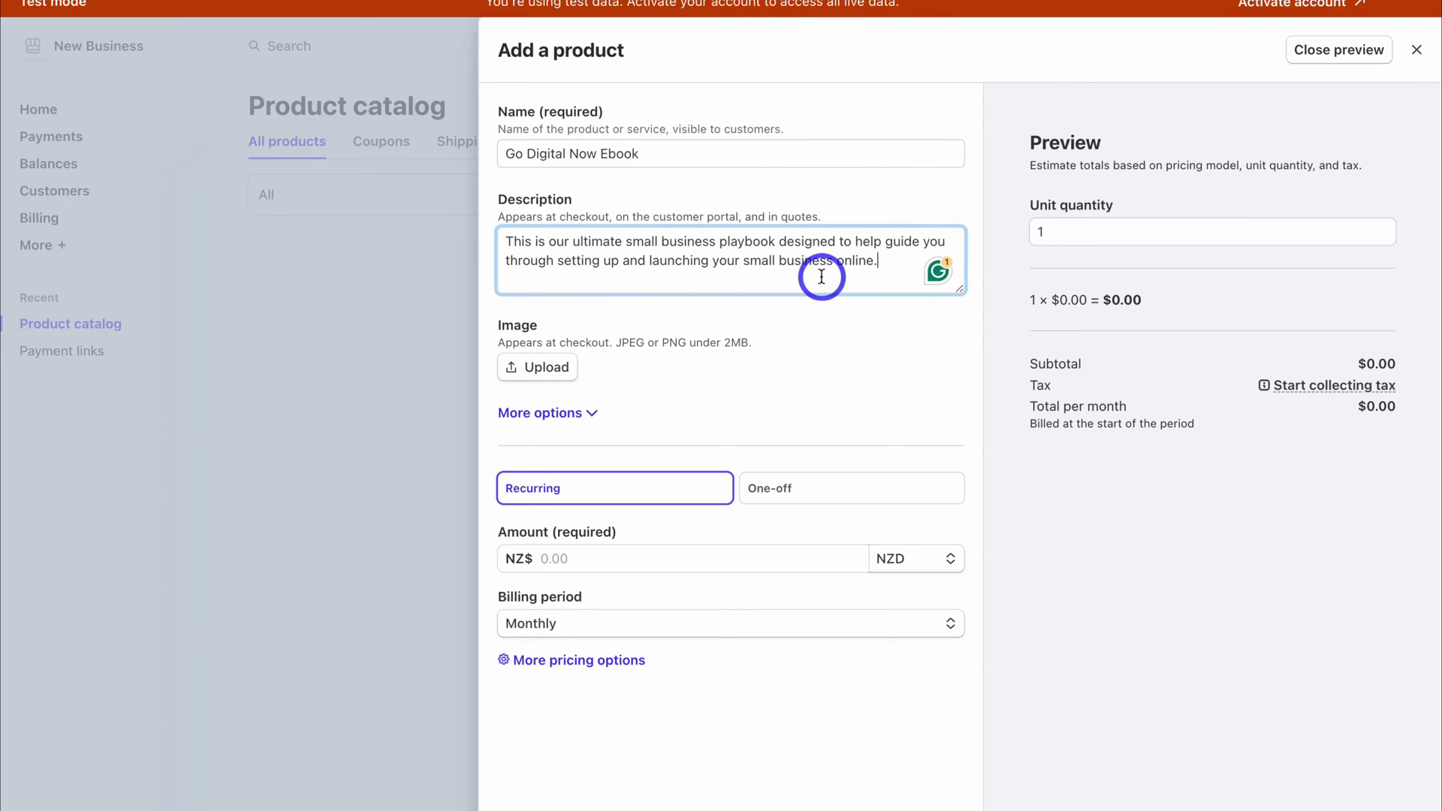
Upload the ebook cover image for the product and choose one-off pricing
left_click(541, 372)
left_click(650, 355)
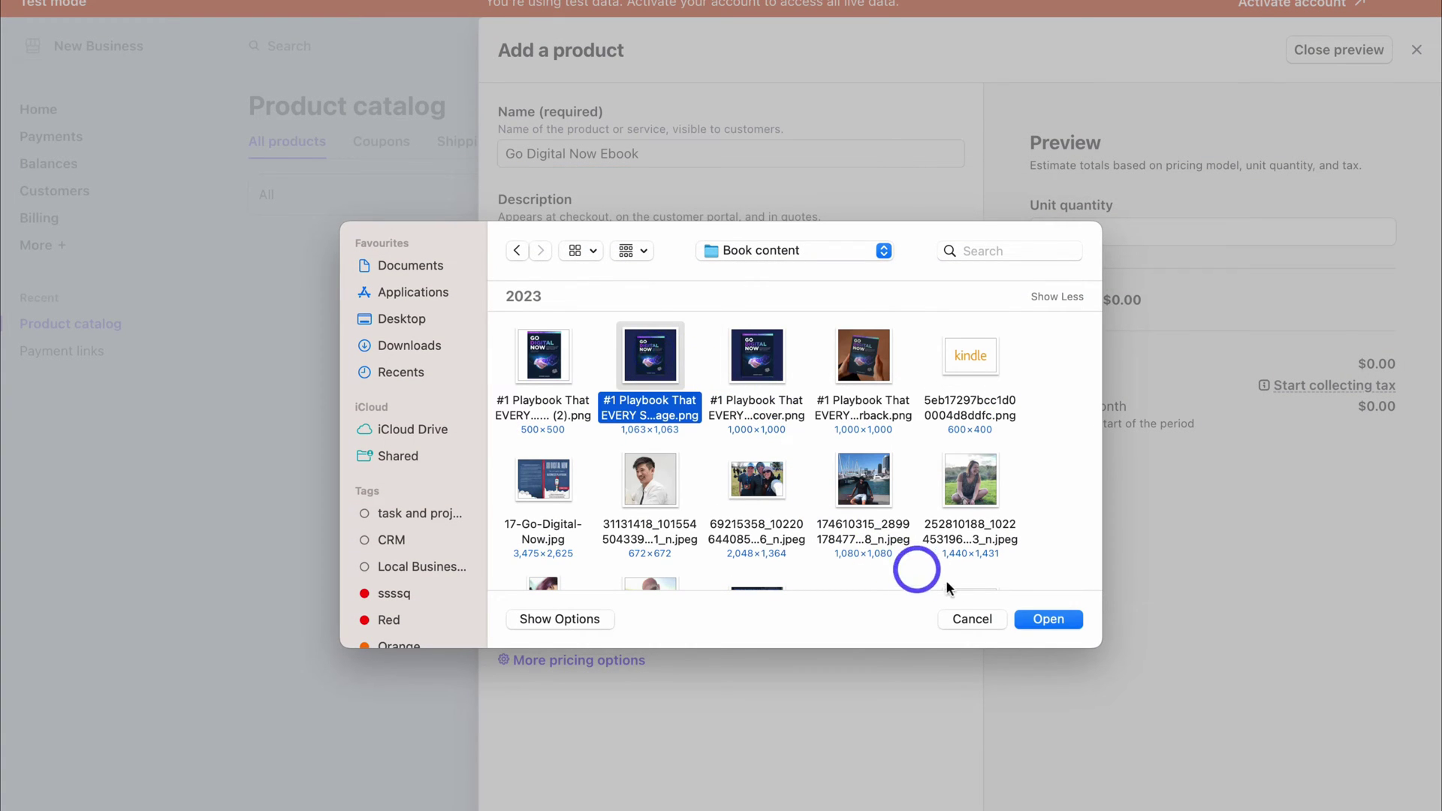
left_click(1043, 620)
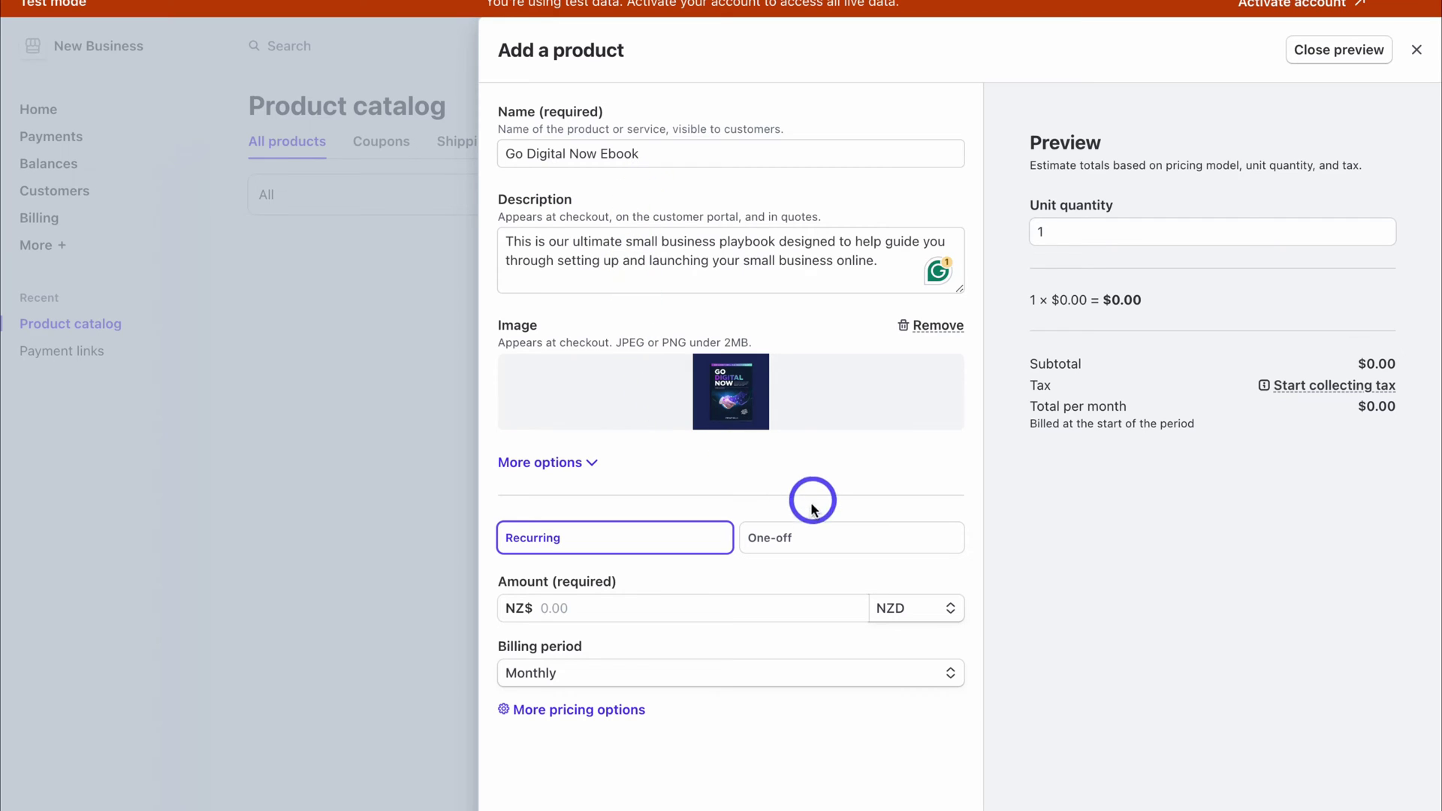
left_click(817, 536)
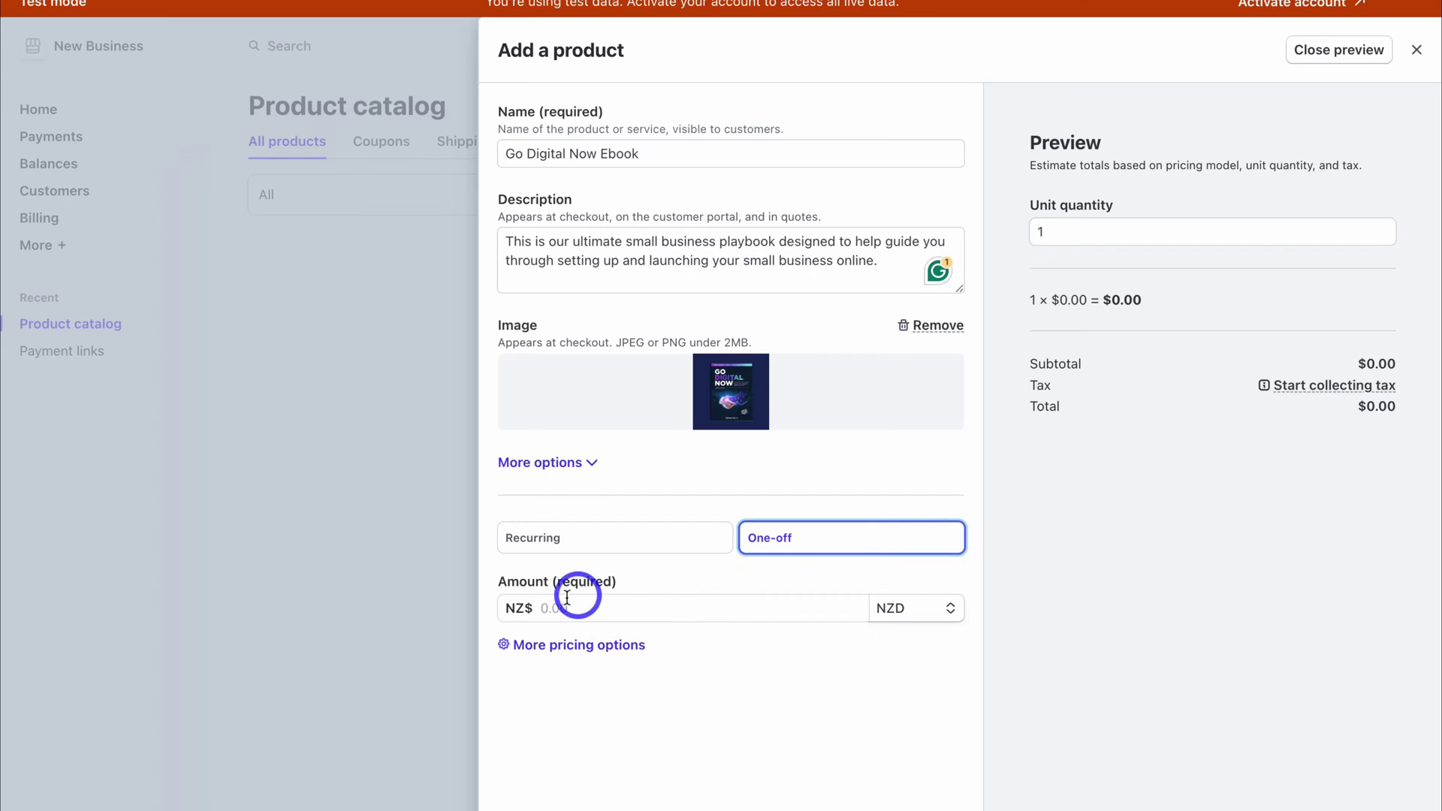
Price the ebook at a flat-rate 45.00 NZD and add it to the catalog
left_click(586, 613)
type("45.00")
left_click(563, 645)
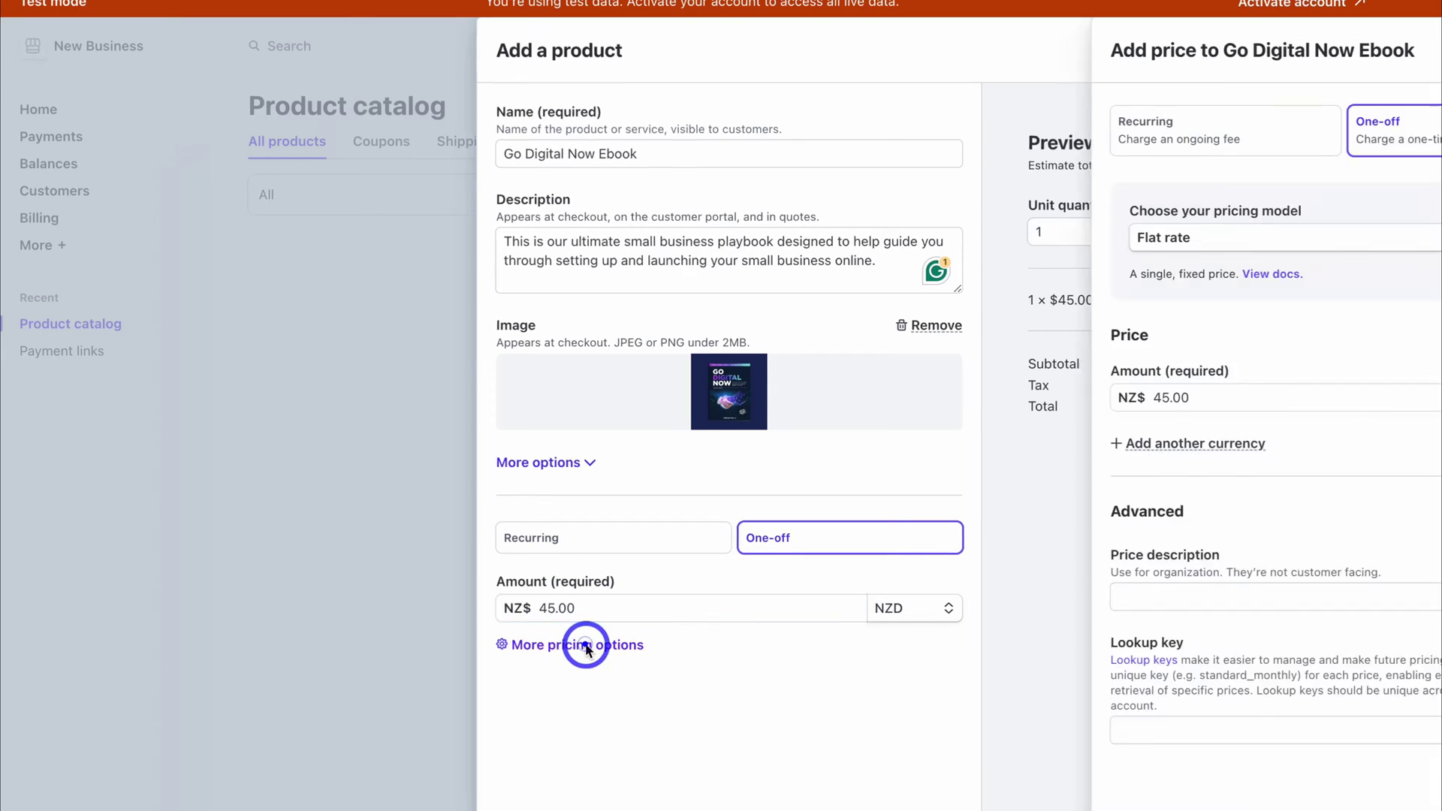
left_click(631, 236)
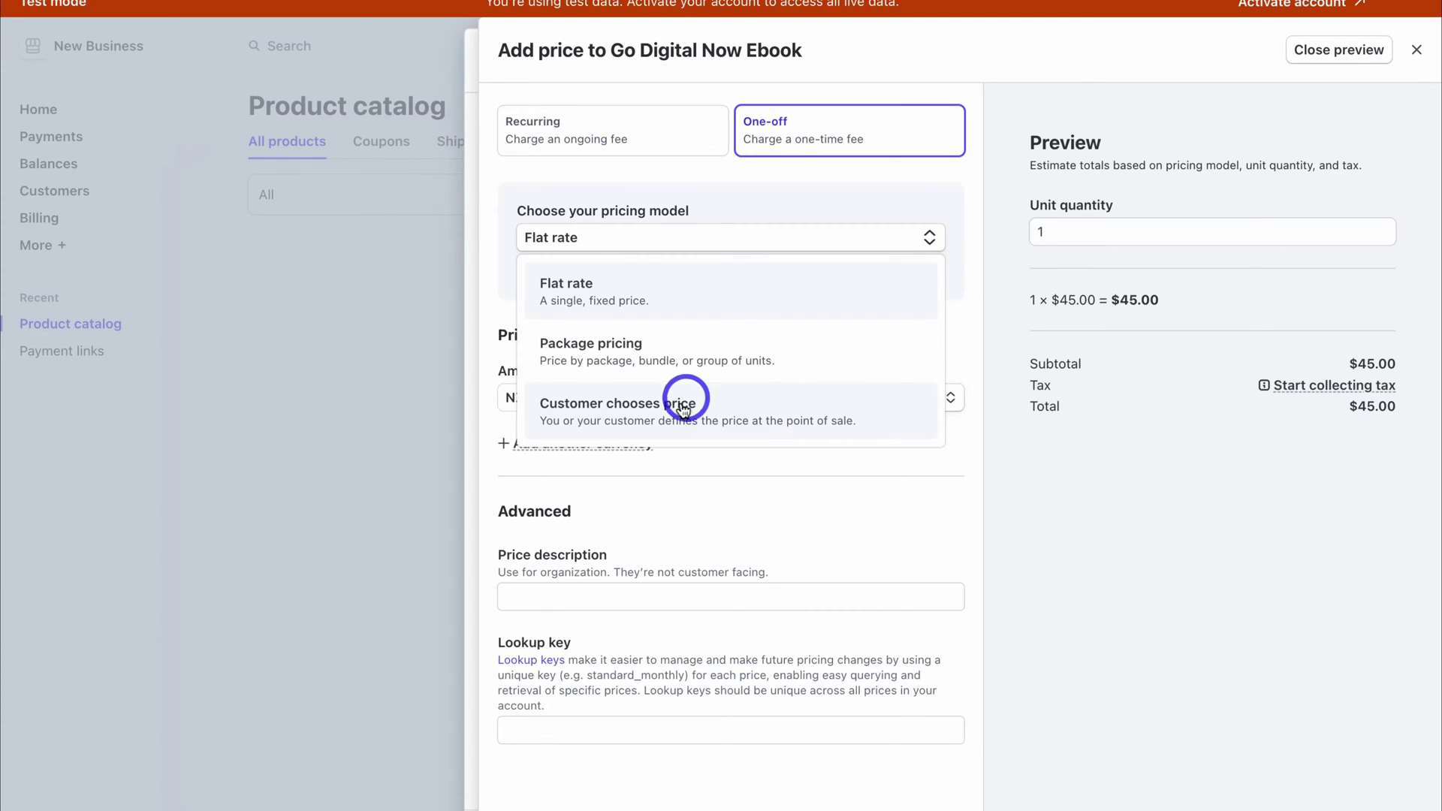
left_click(699, 294)
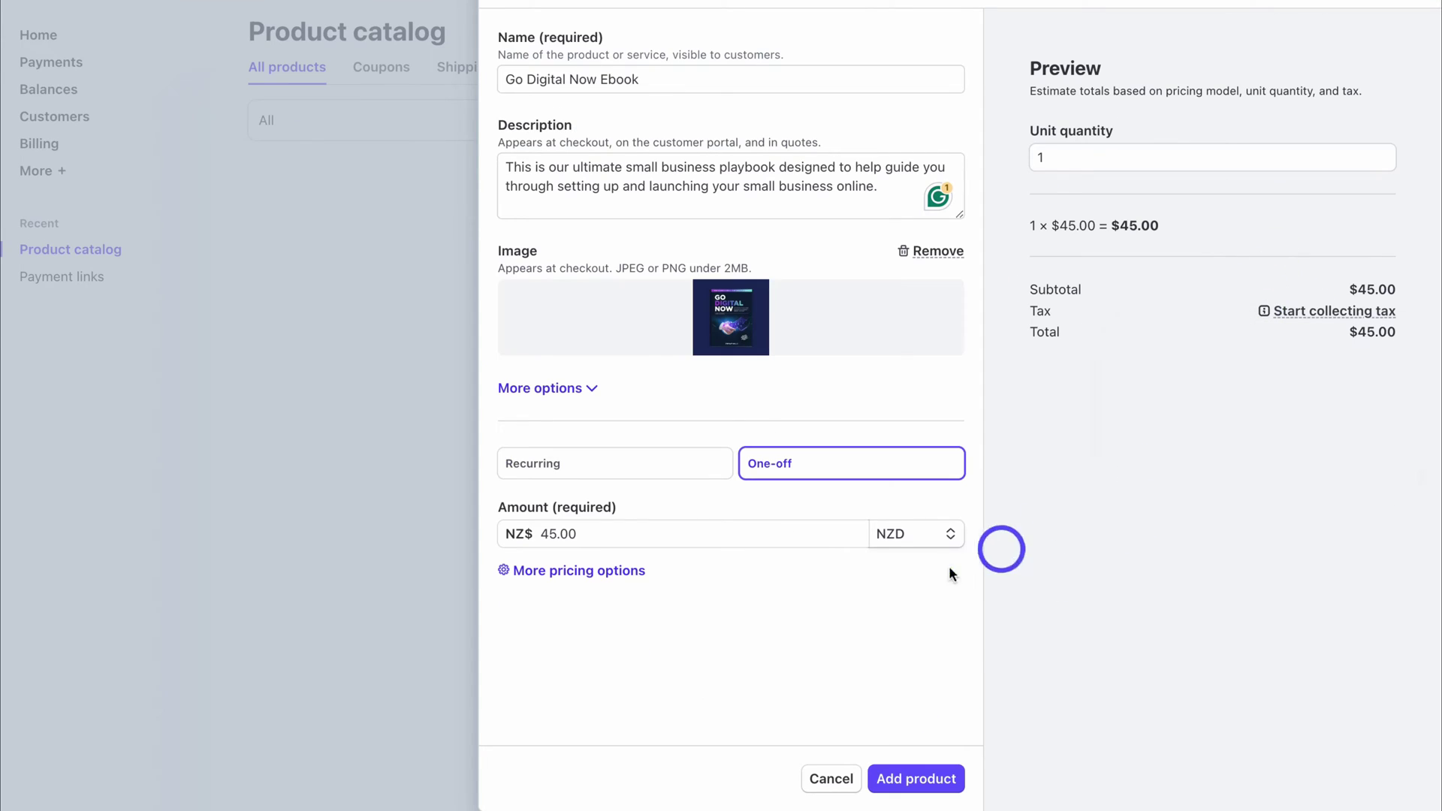
left_click(931, 783)
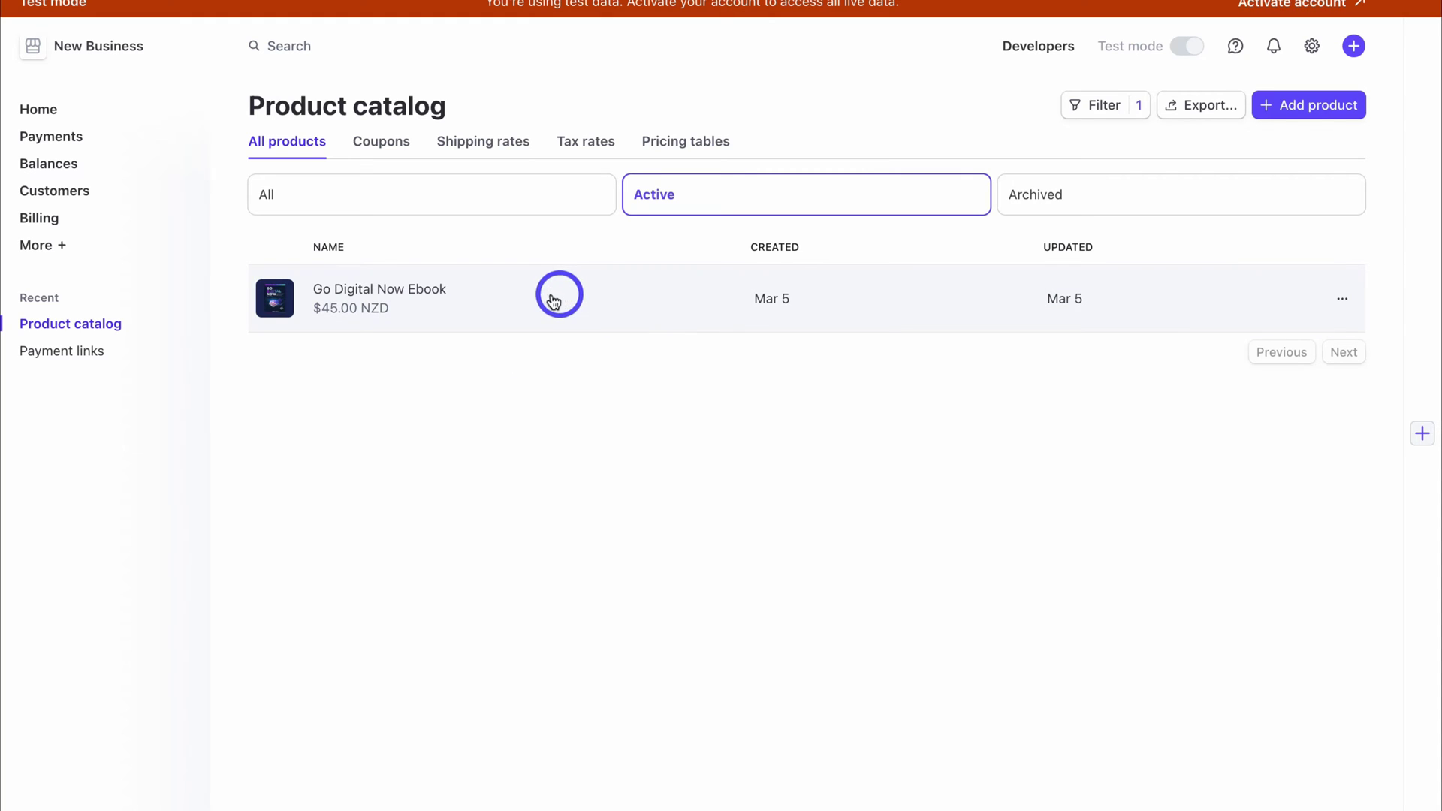
From Payments, create a payment link of type Products or subscriptions and list the test products
left_click(109, 142)
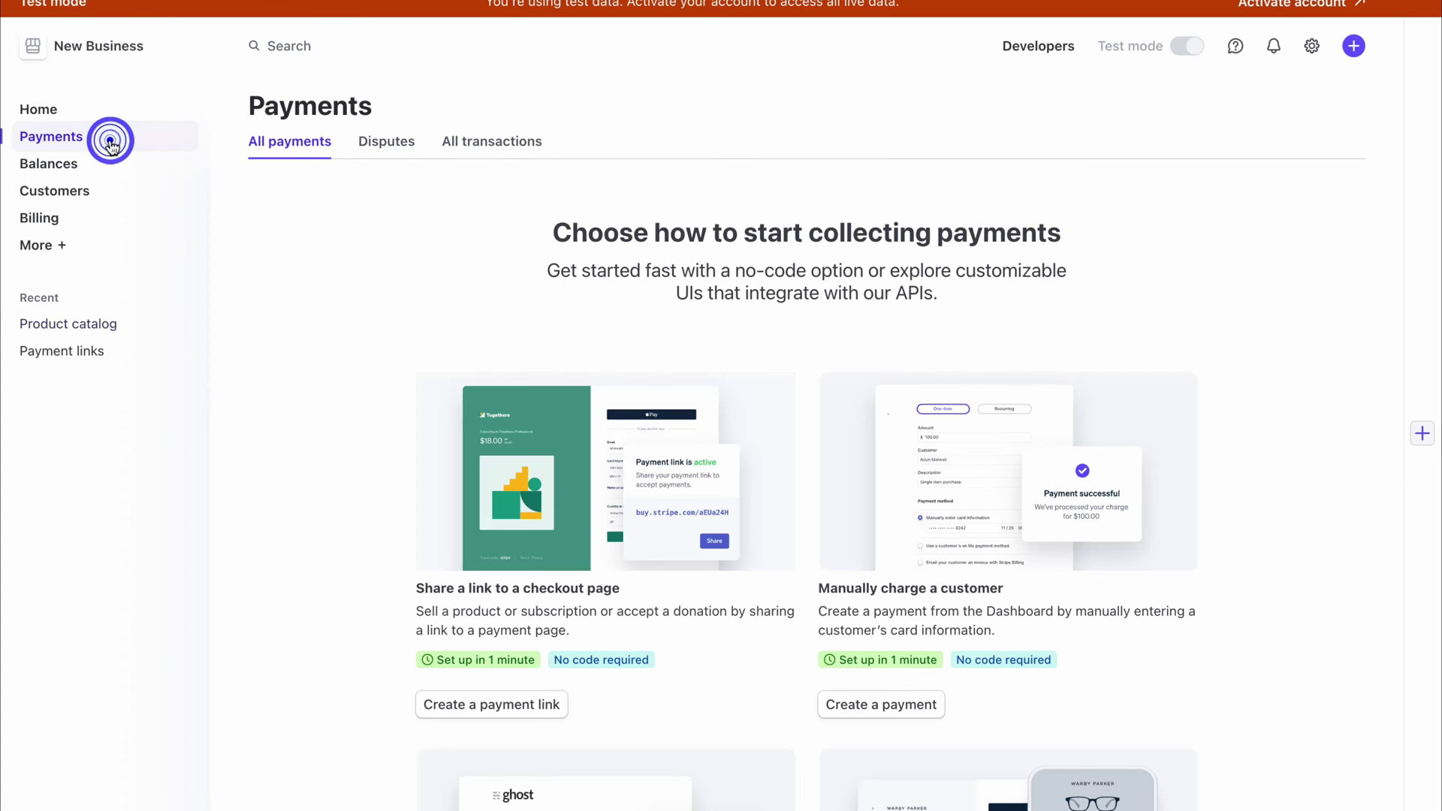
left_click(489, 712)
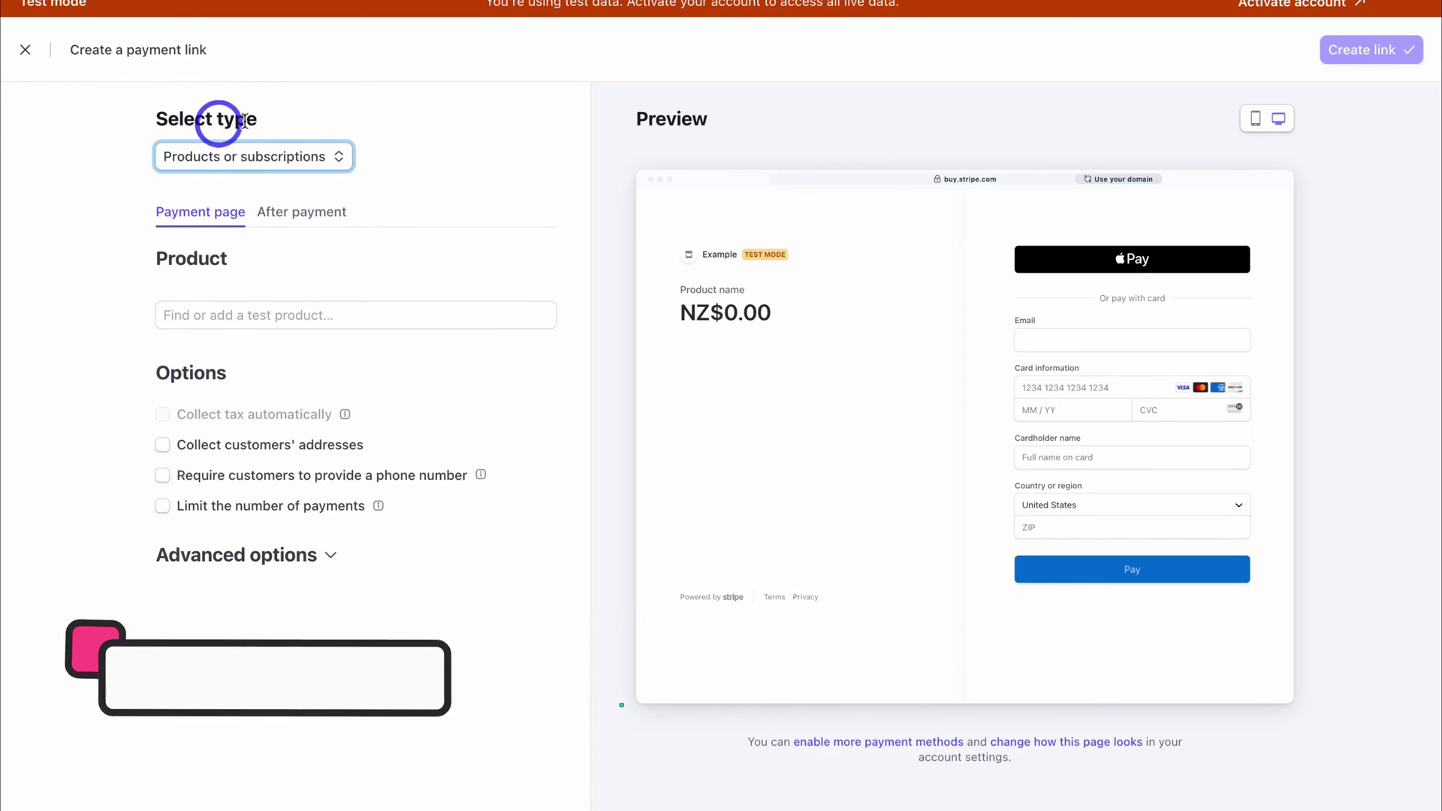
left_click(293, 157)
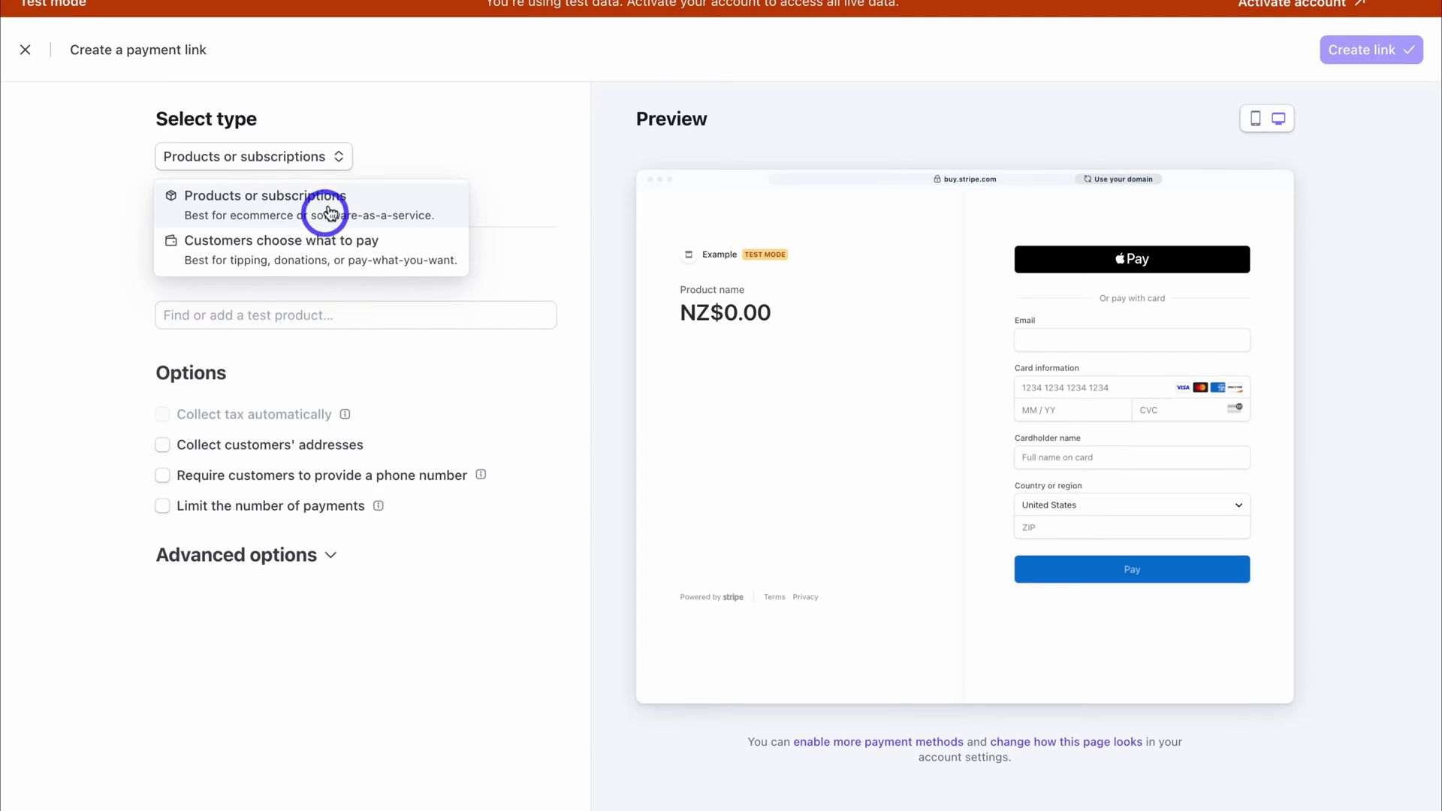
left_click(276, 208)
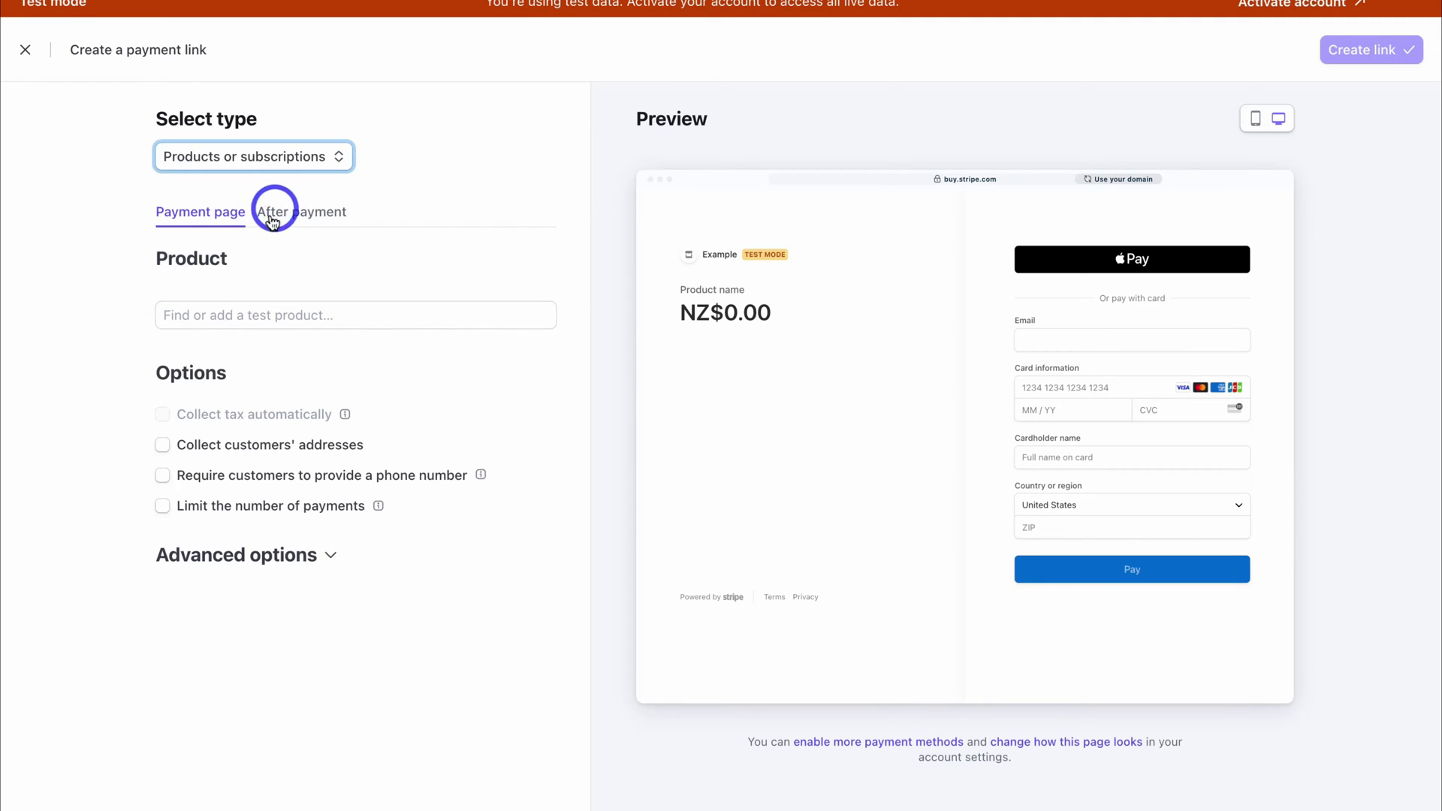
left_click(218, 315)
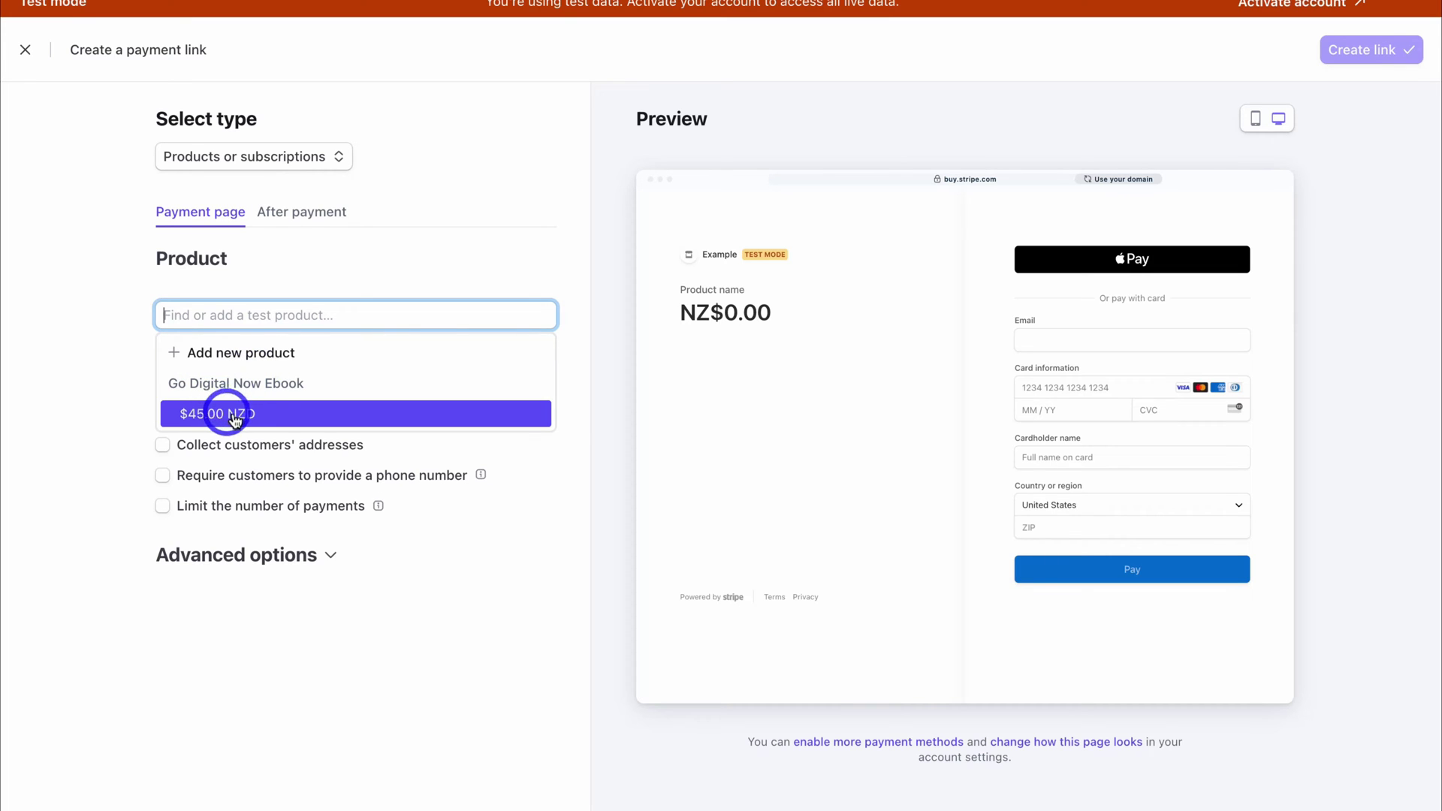
Add the $45.00 NZD Go Digital Now Ebook price to the link, cancelling an extra new-product form
left_click(300, 413)
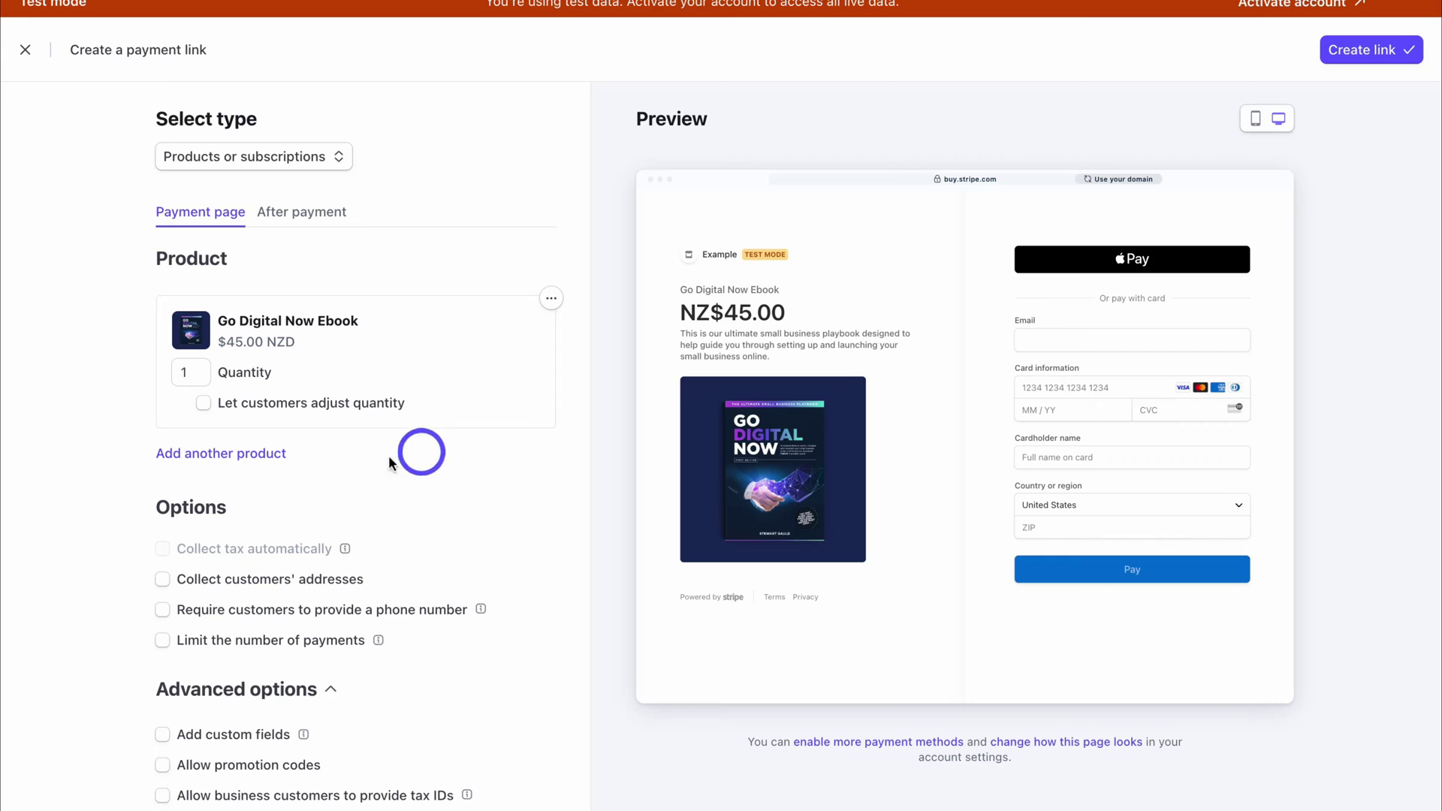
left_click(201, 460)
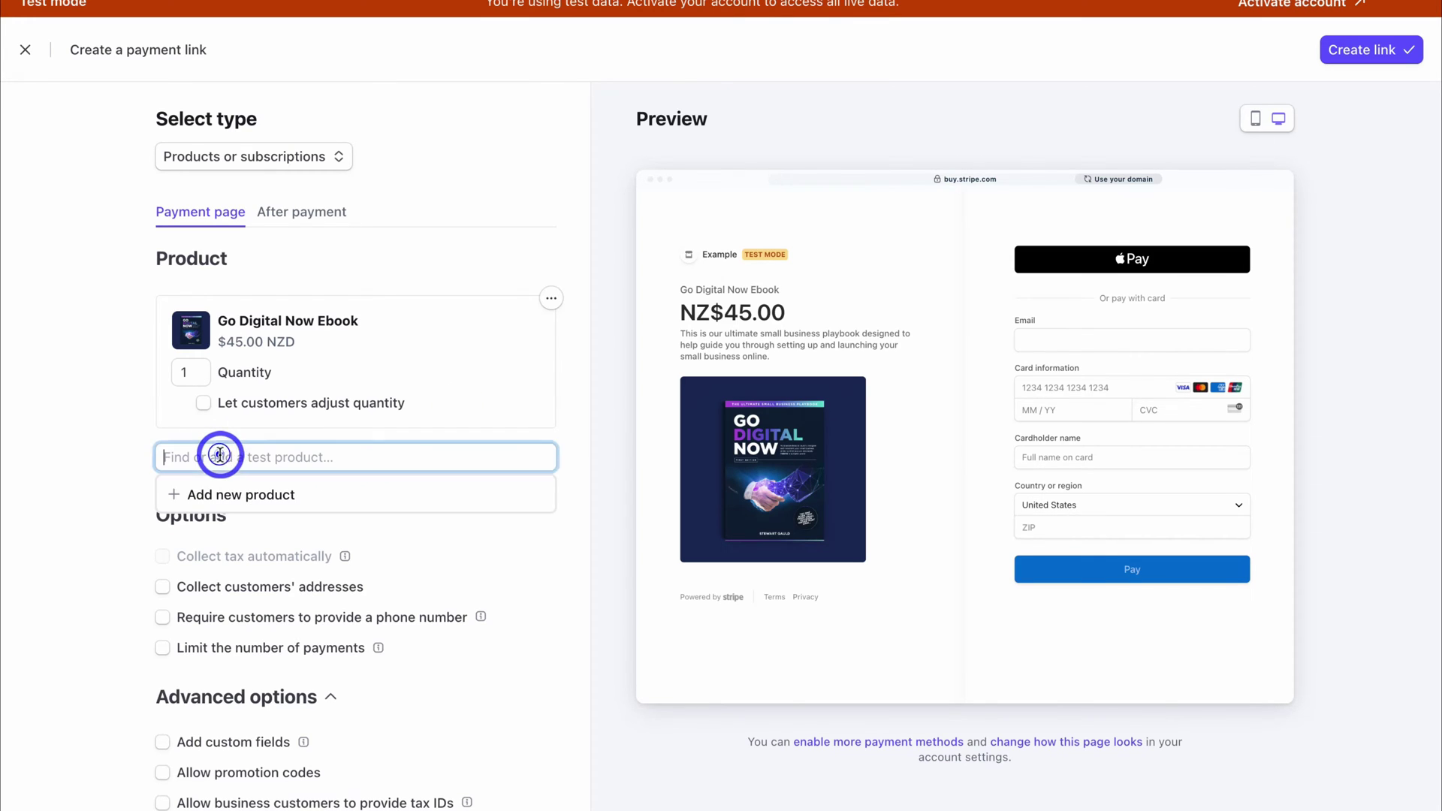
left_click(200, 496)
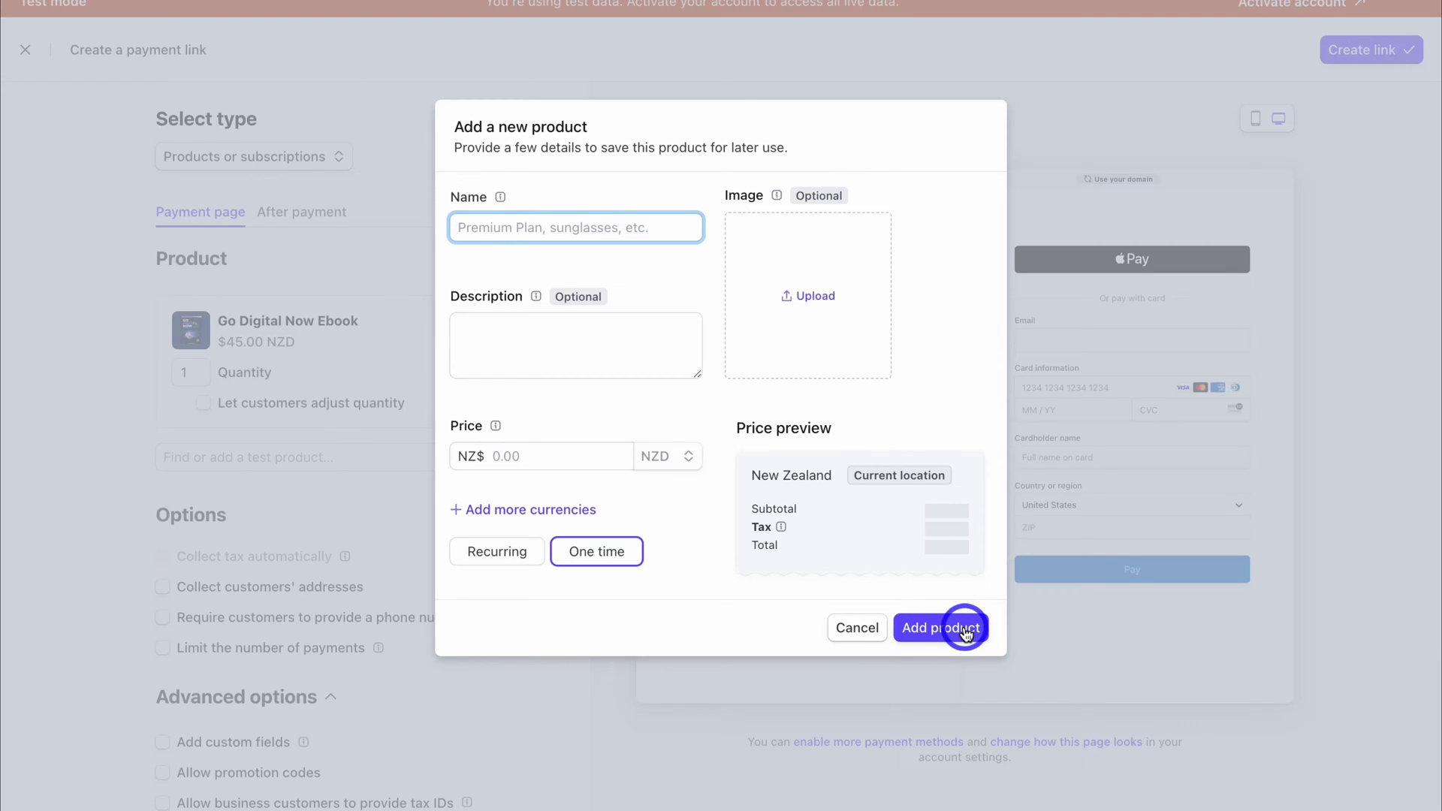
left_click(859, 626)
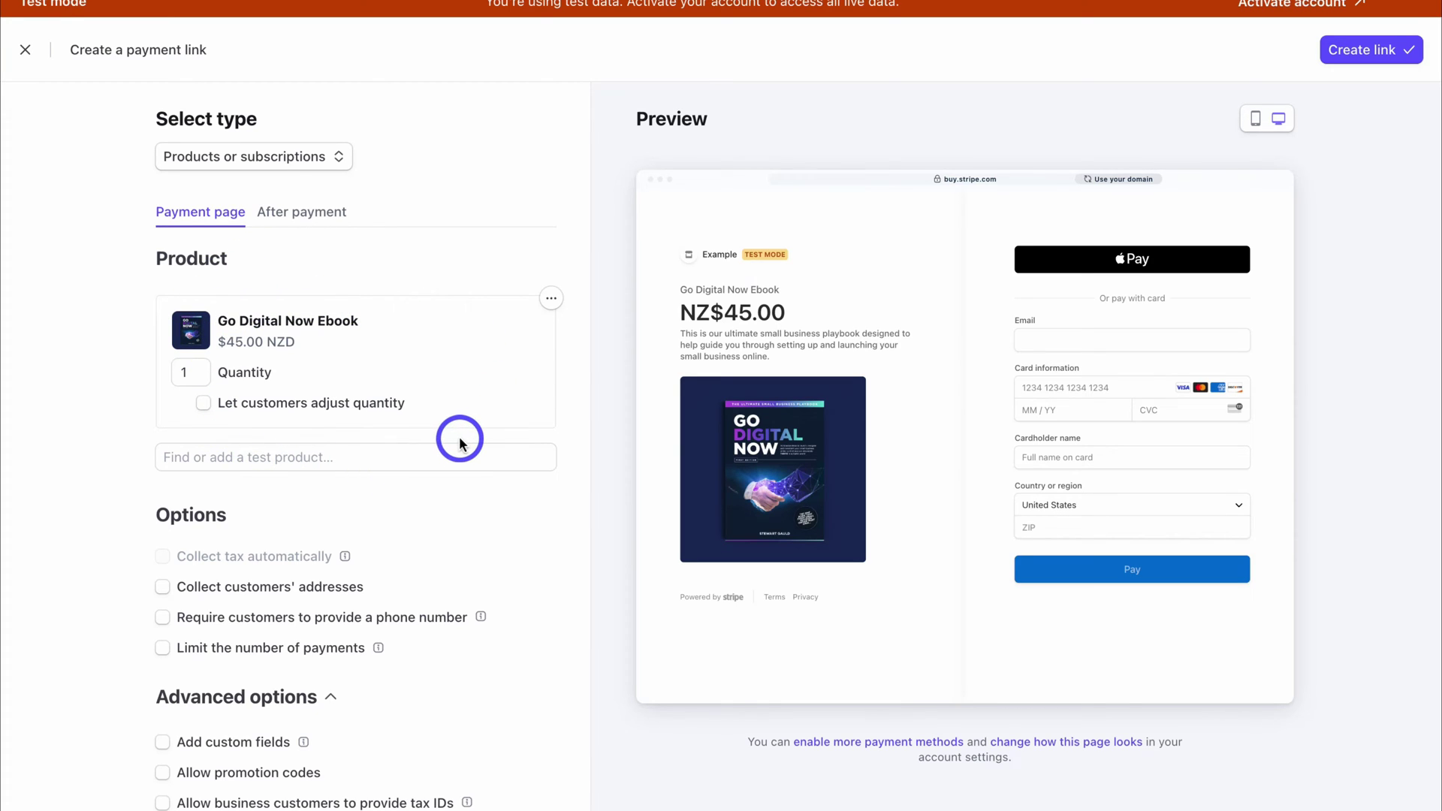
Enable promotion codes, business tax IDs and saved payment details, keeping Pay as the call to action
scroll(460, 444, "down", 1)
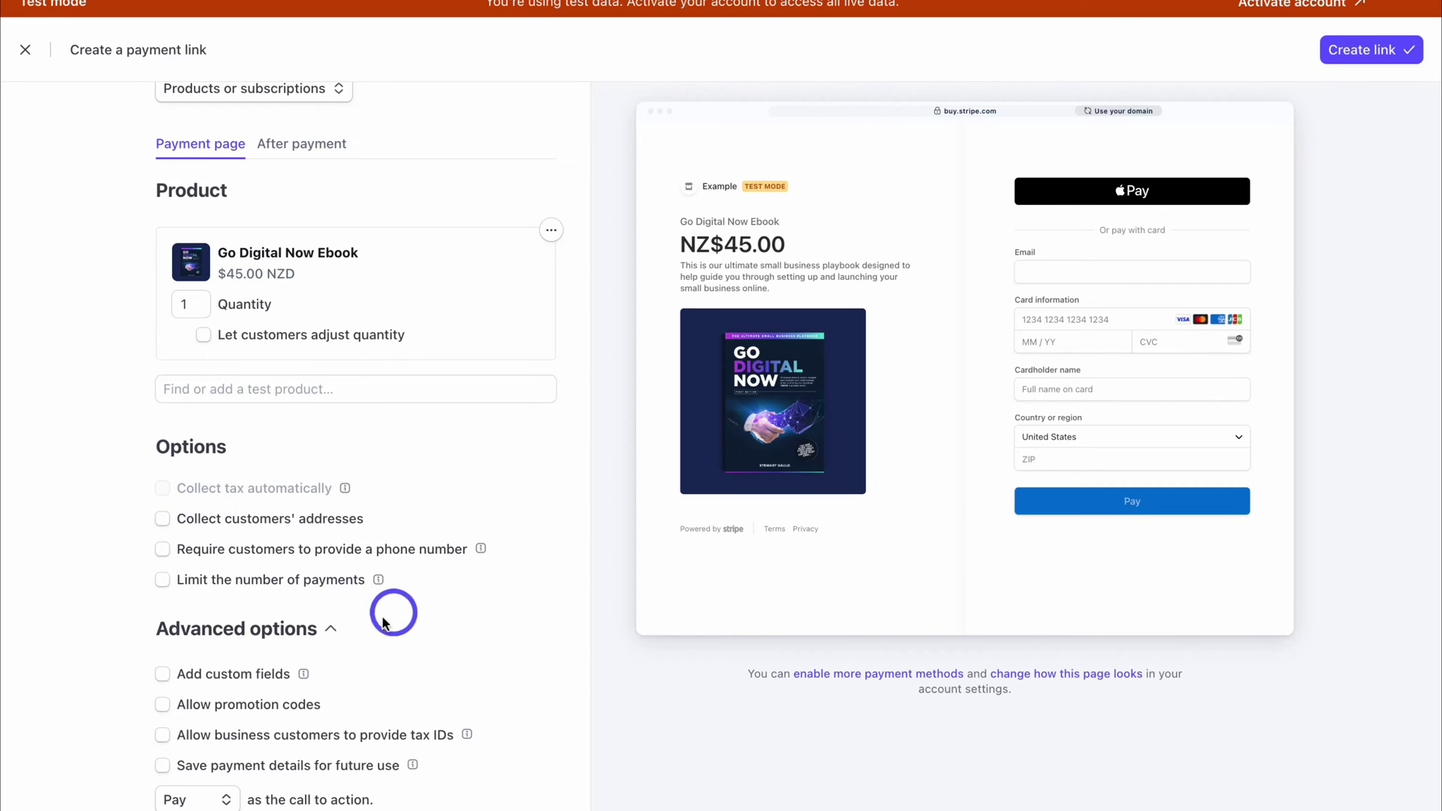
left_click(163, 706)
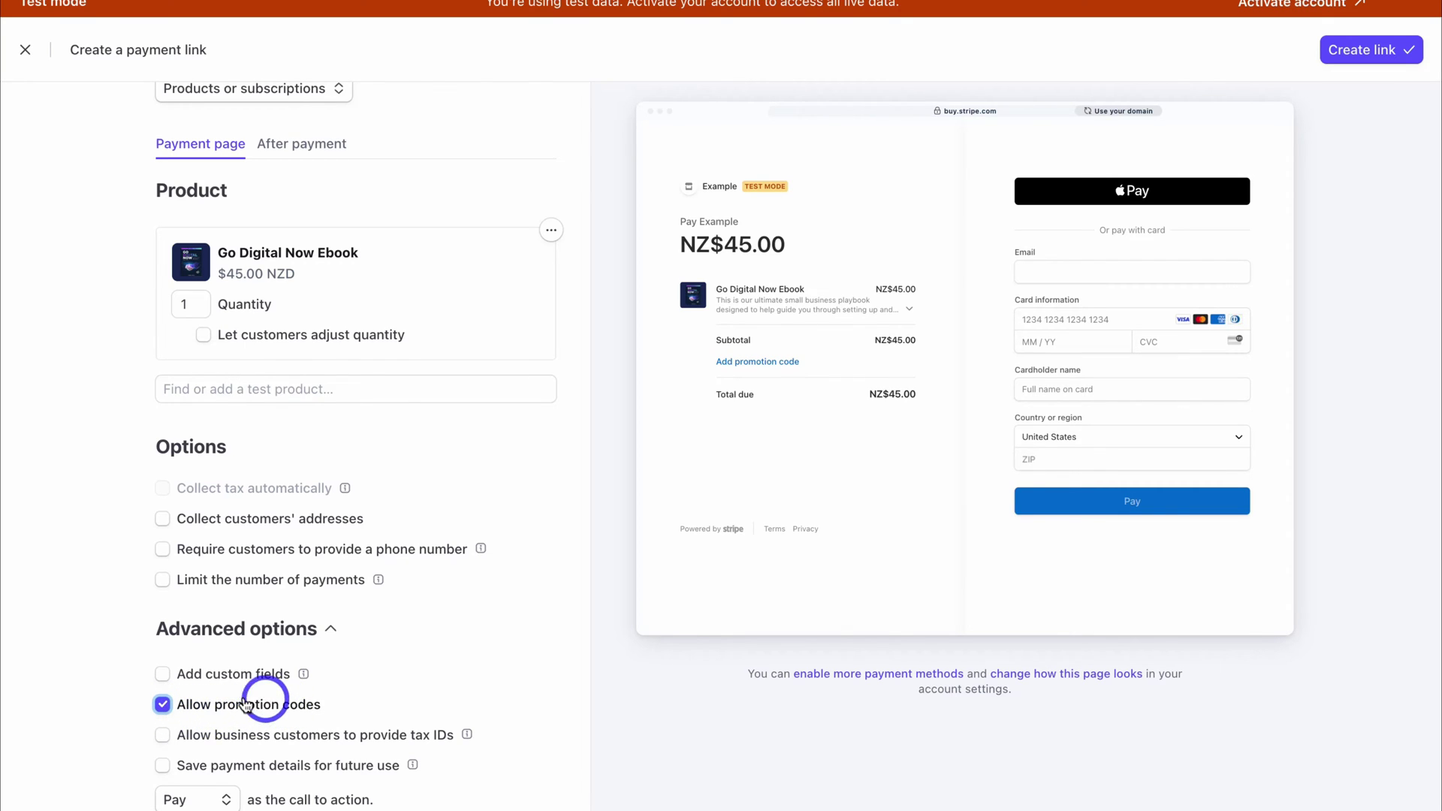
left_click(162, 736)
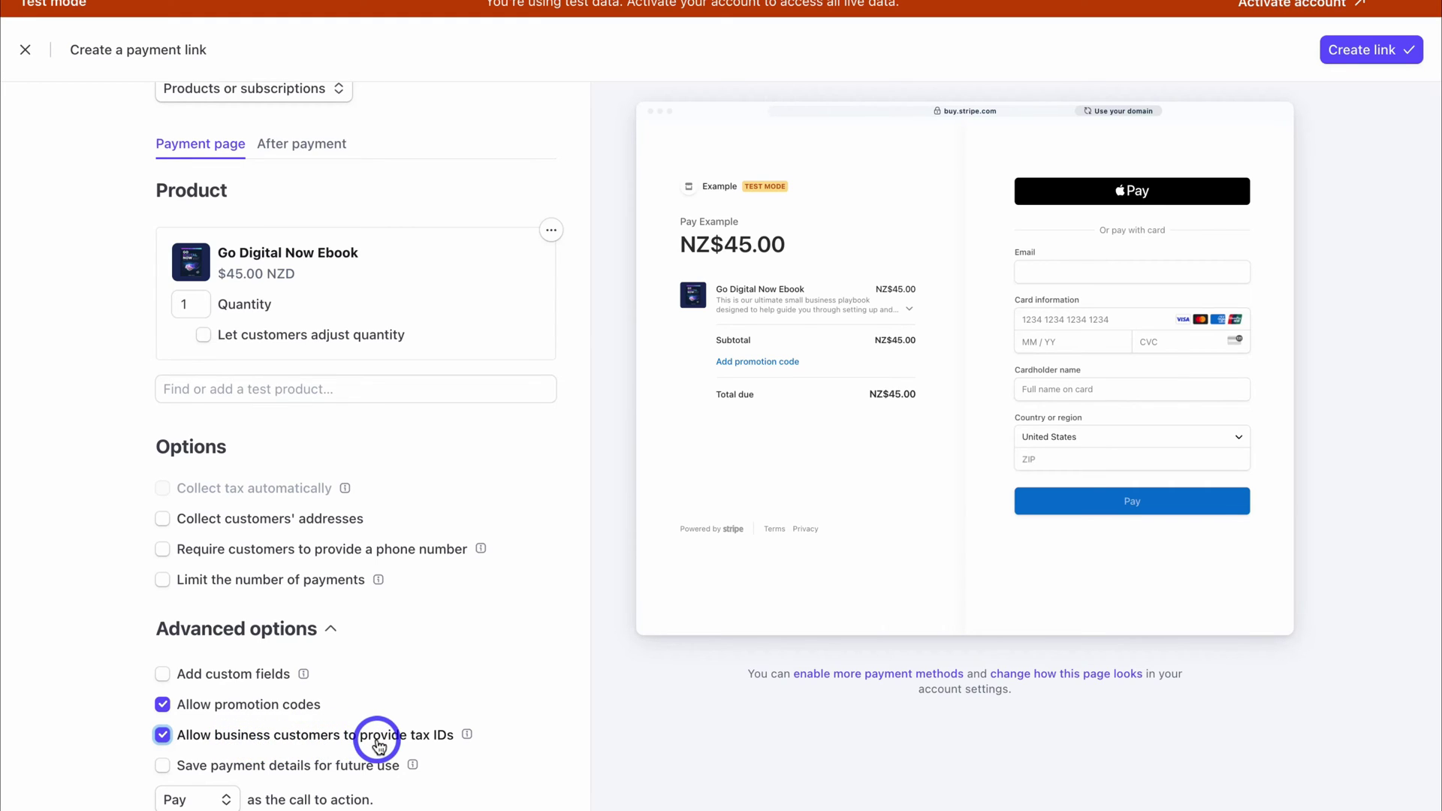
left_click(162, 765)
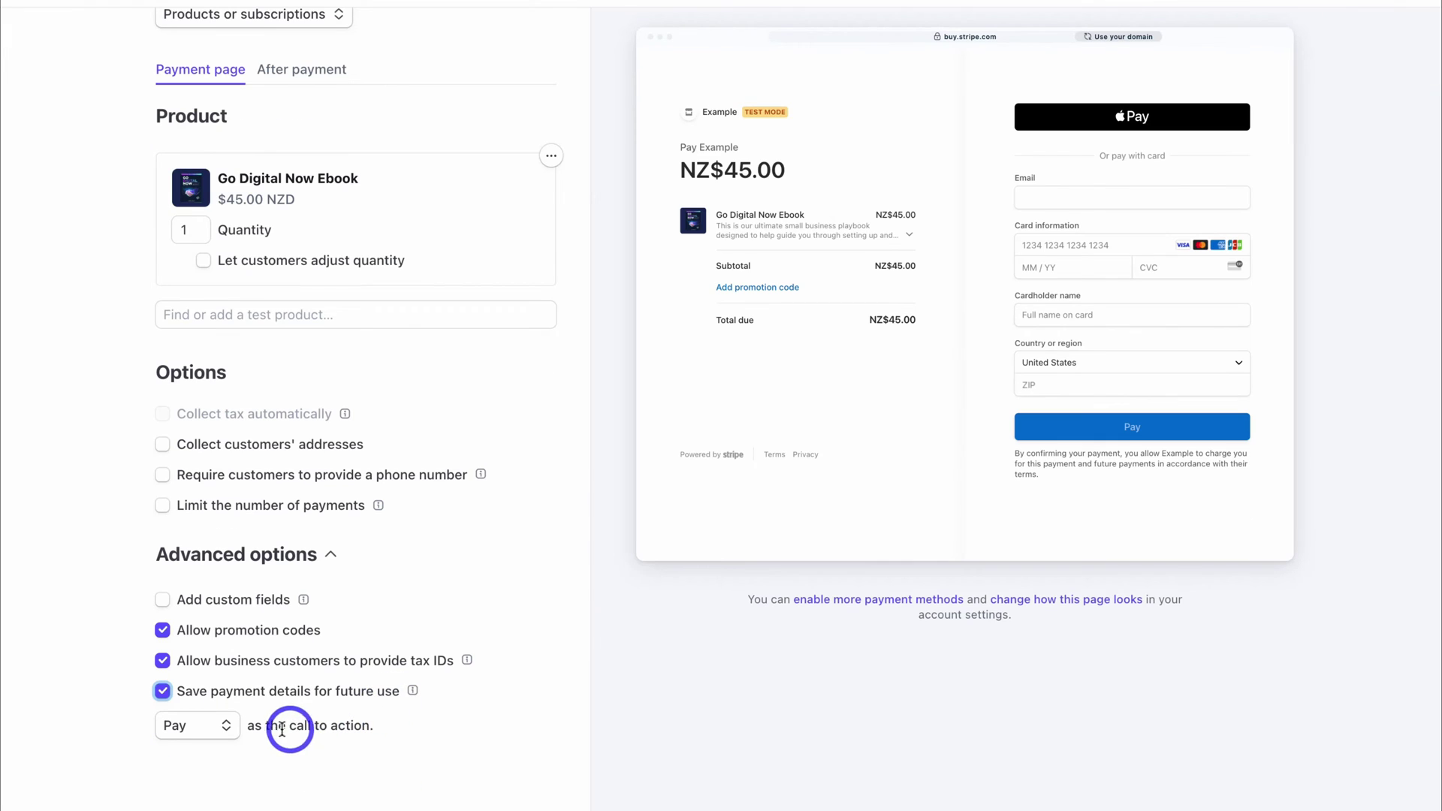
left_click(217, 732)
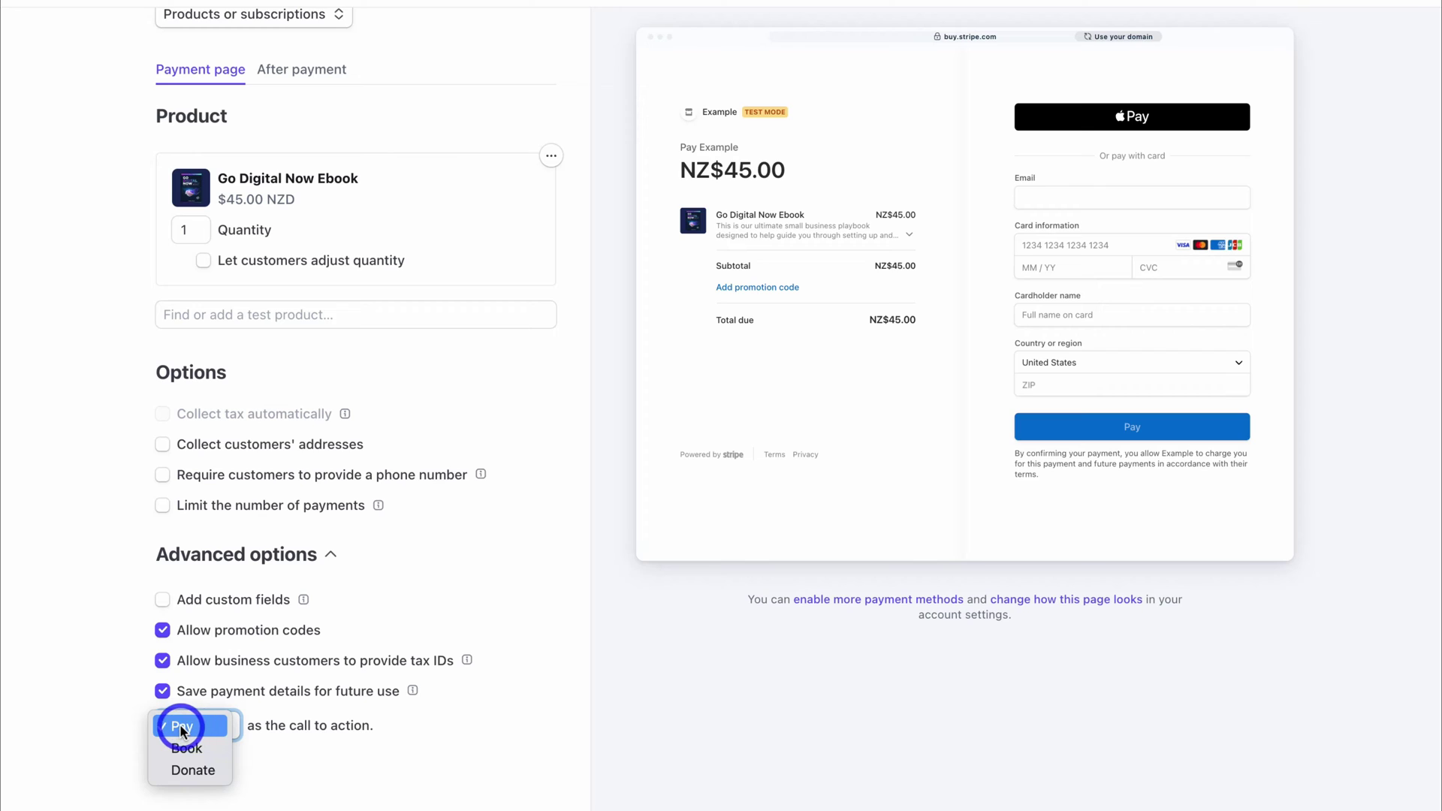
left_click(182, 727)
scroll(475, 742, "up", 2)
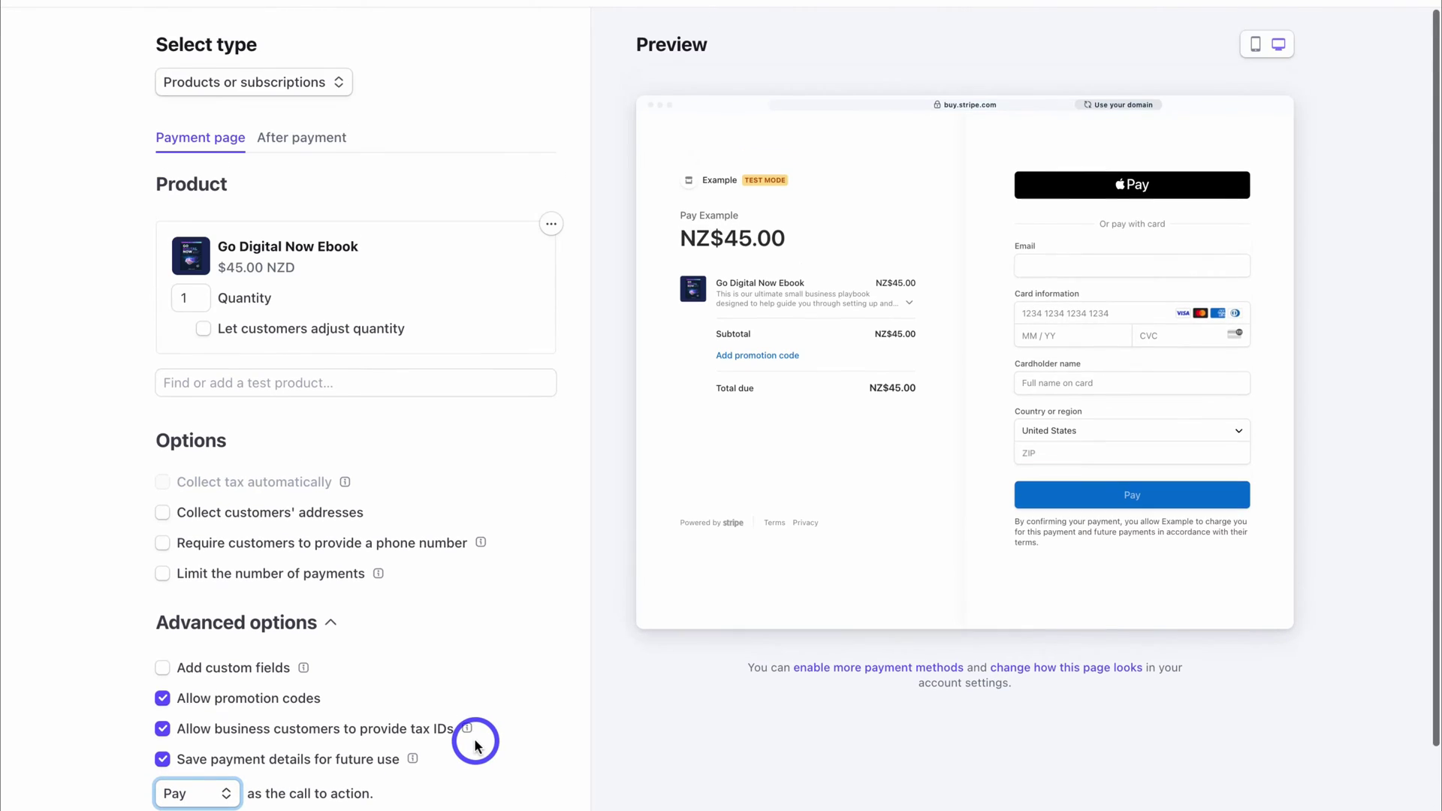
Switch the payment link to its After payment settings
left_click(304, 139)
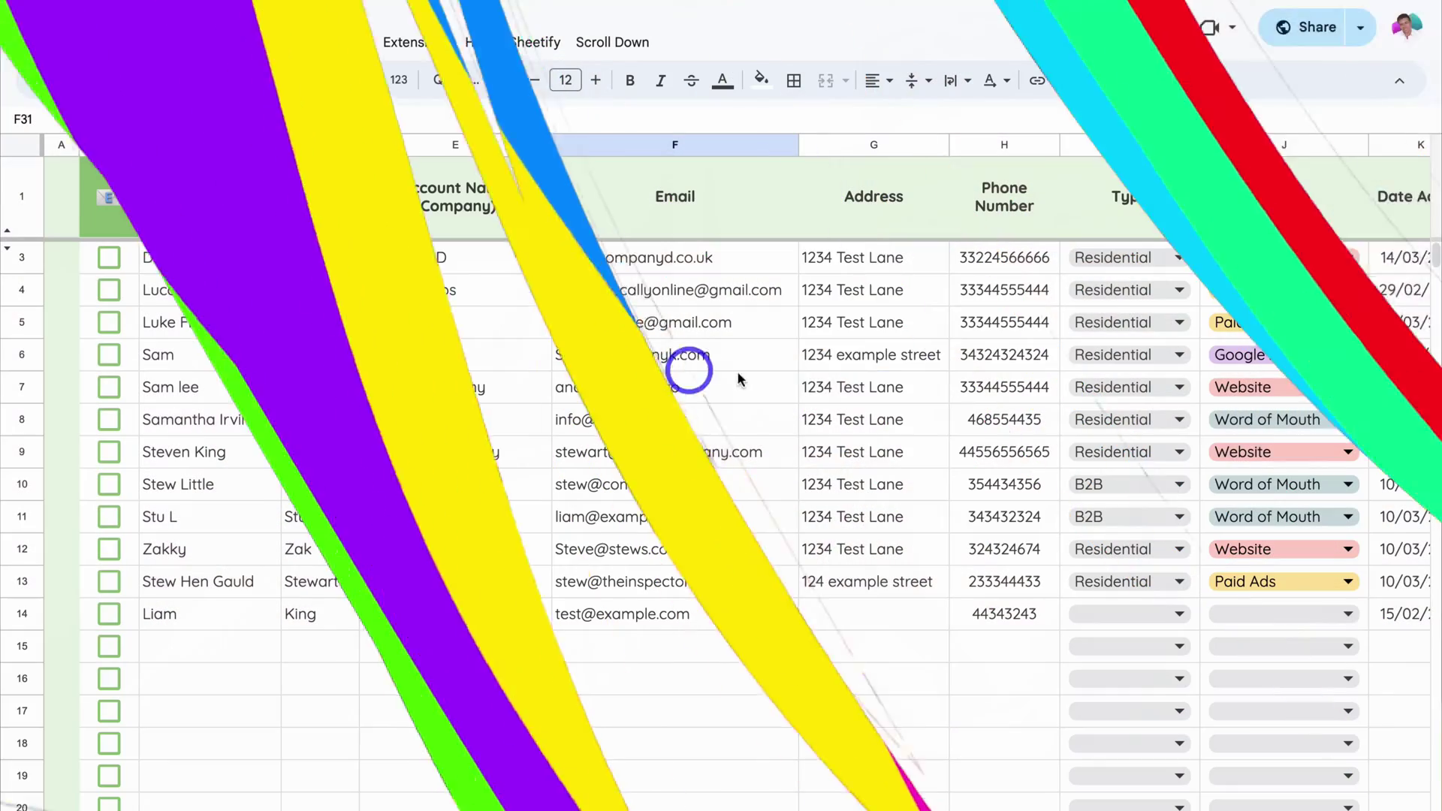
Send a contact a payment reminder email through Sheetify > Send Payment Reminder, confirming with Yes
scroll(936, 340, "right", 6)
scroll(940, 349, "right", 4)
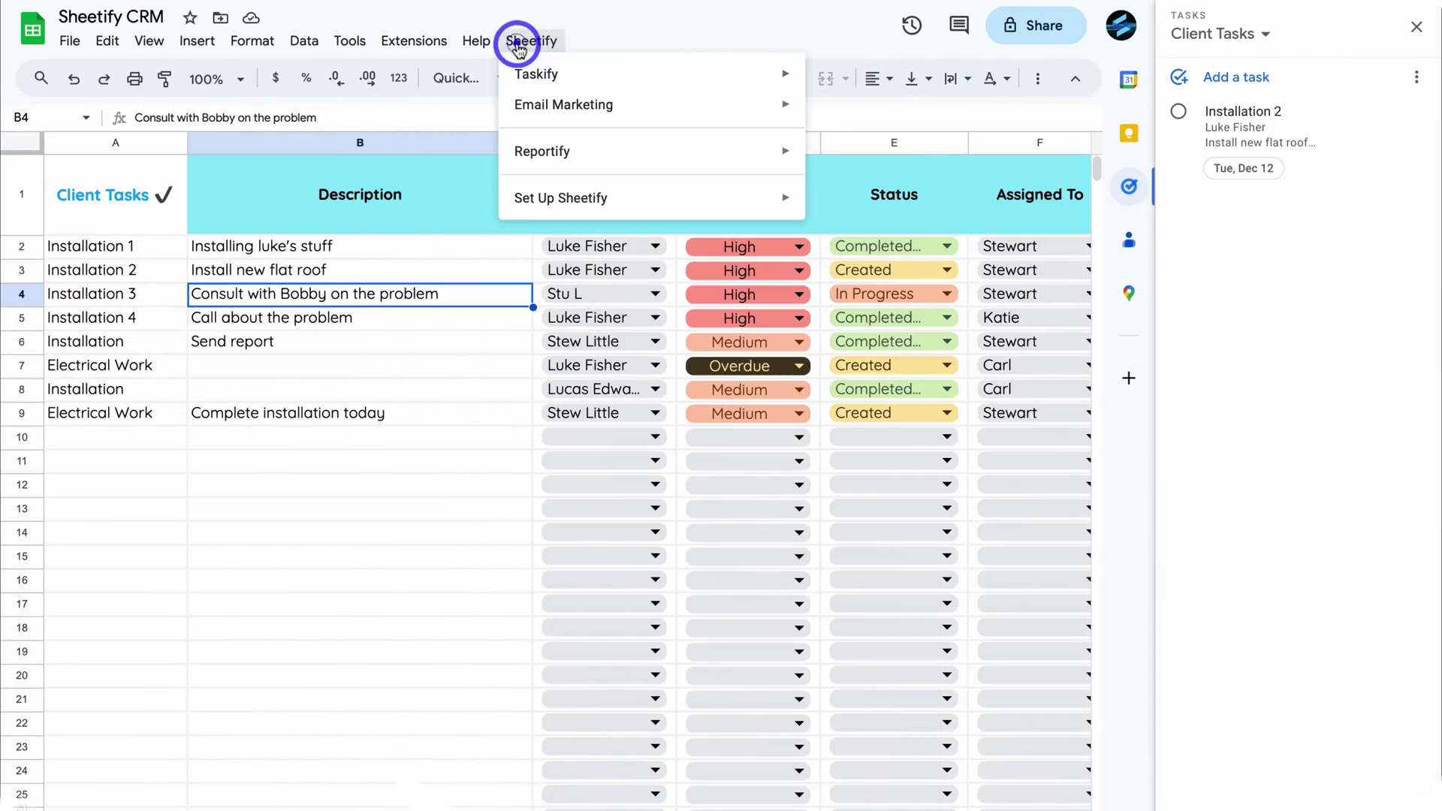
mouse_move(716, 73)
left_click(932, 119)
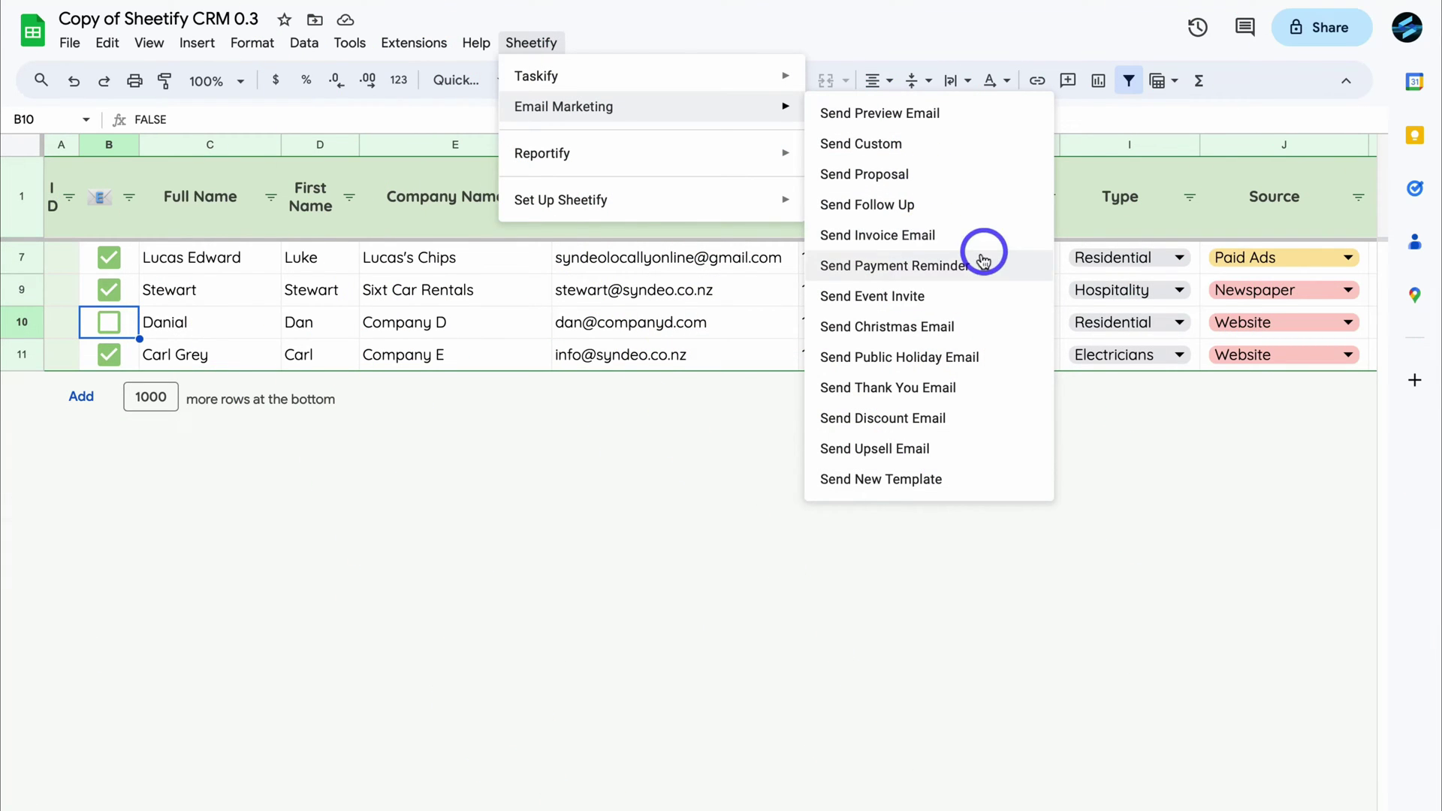
left_click(977, 264)
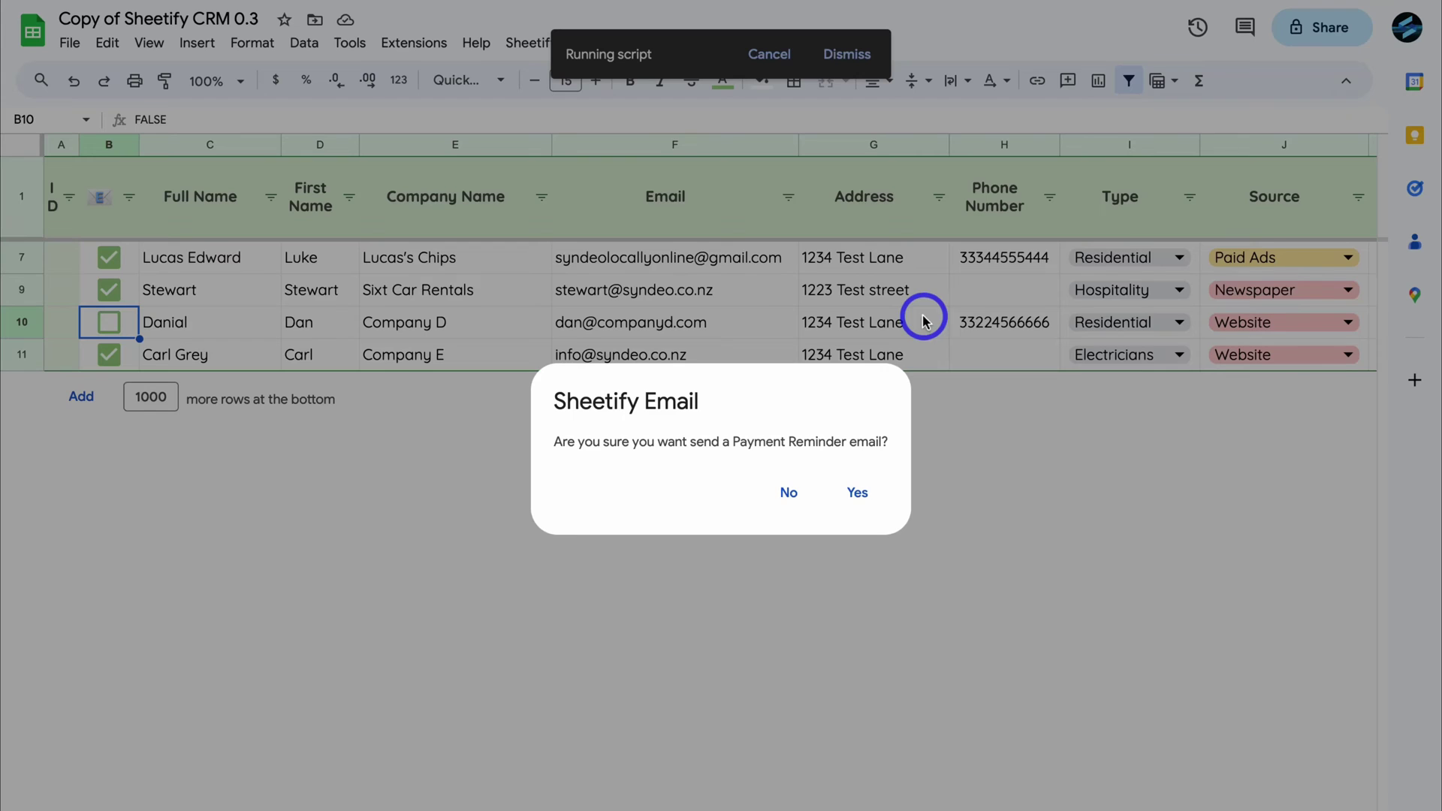
left_click(859, 494)
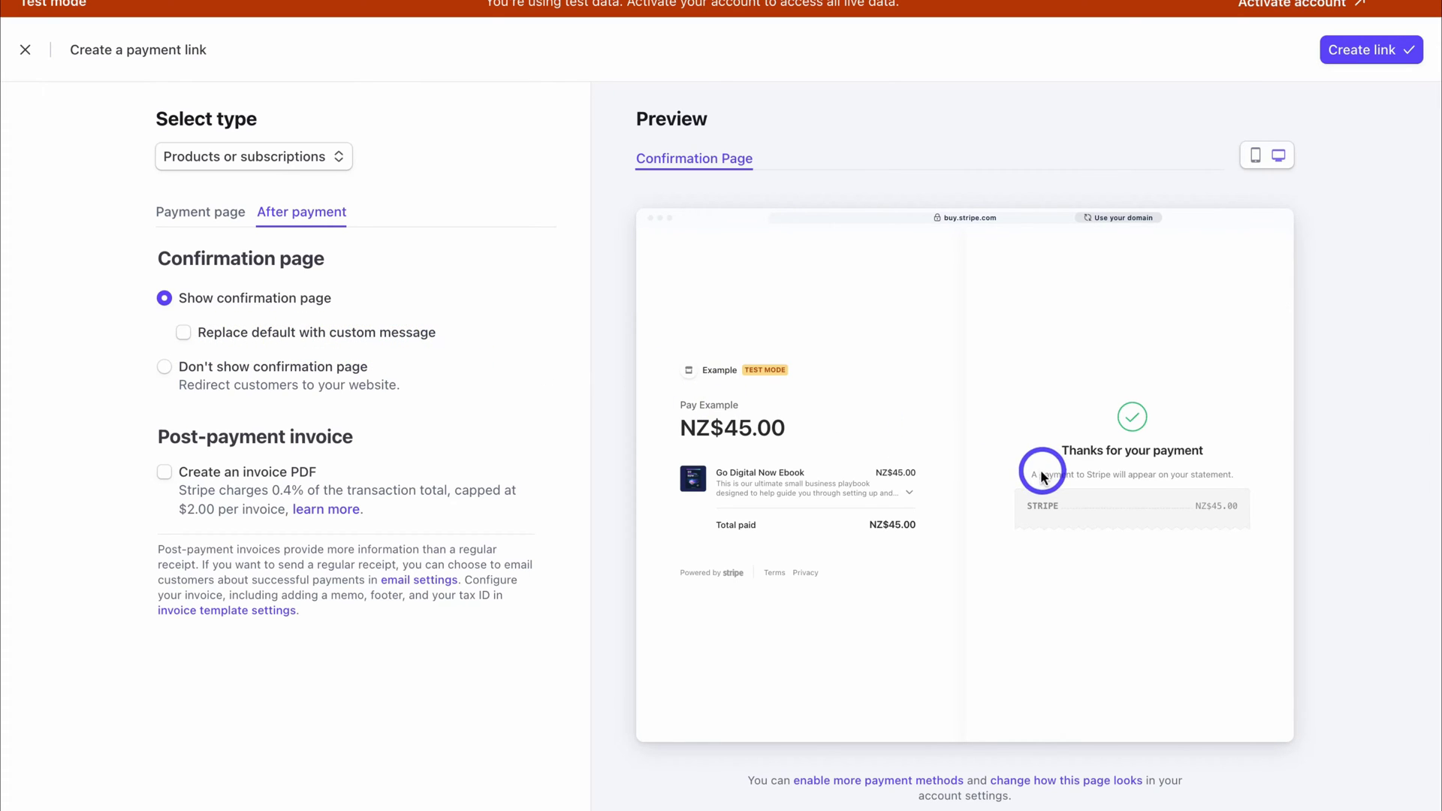
Choose 'Don't show confirmation page' so customers are redirected to a website after paying
left_click(184, 333)
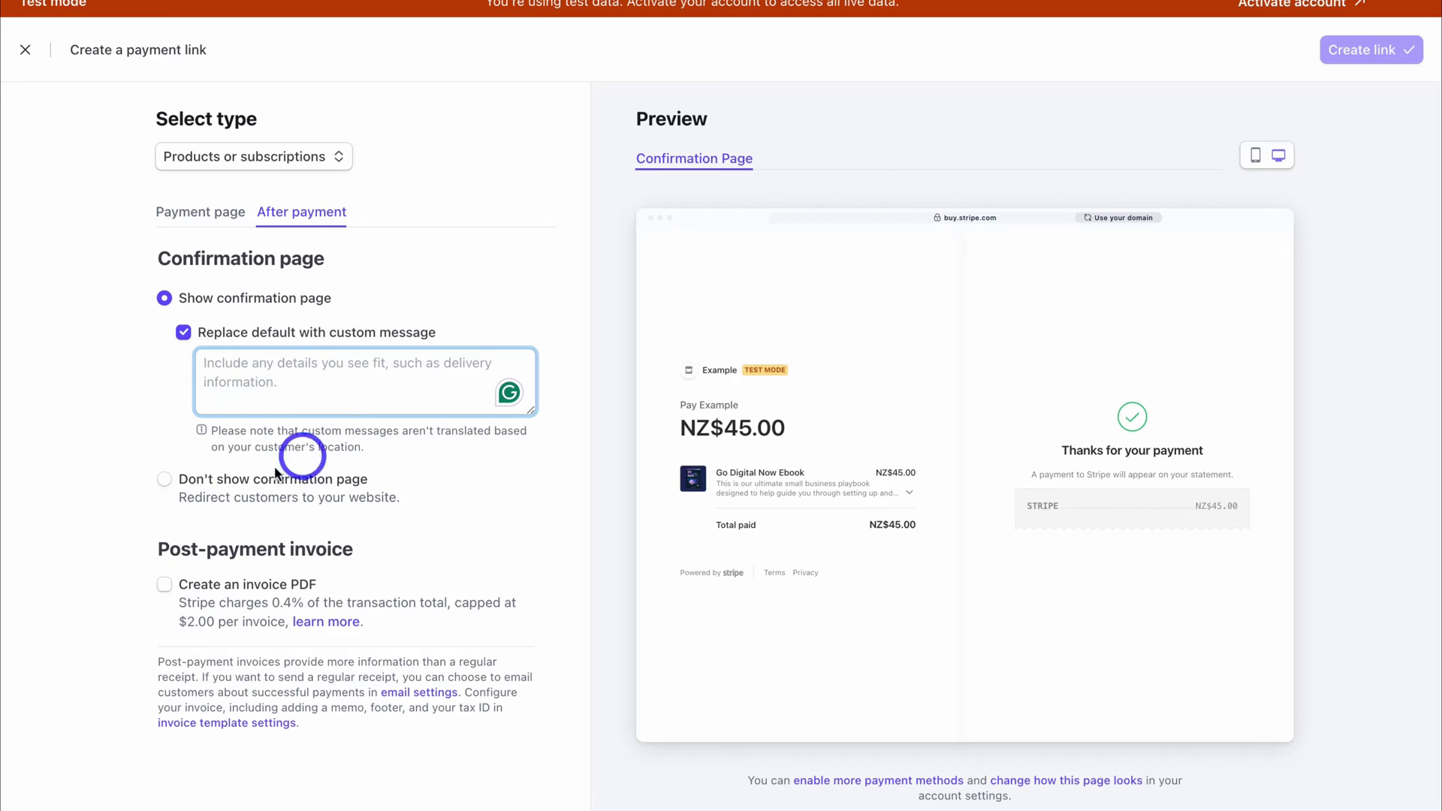
left_click(164, 480)
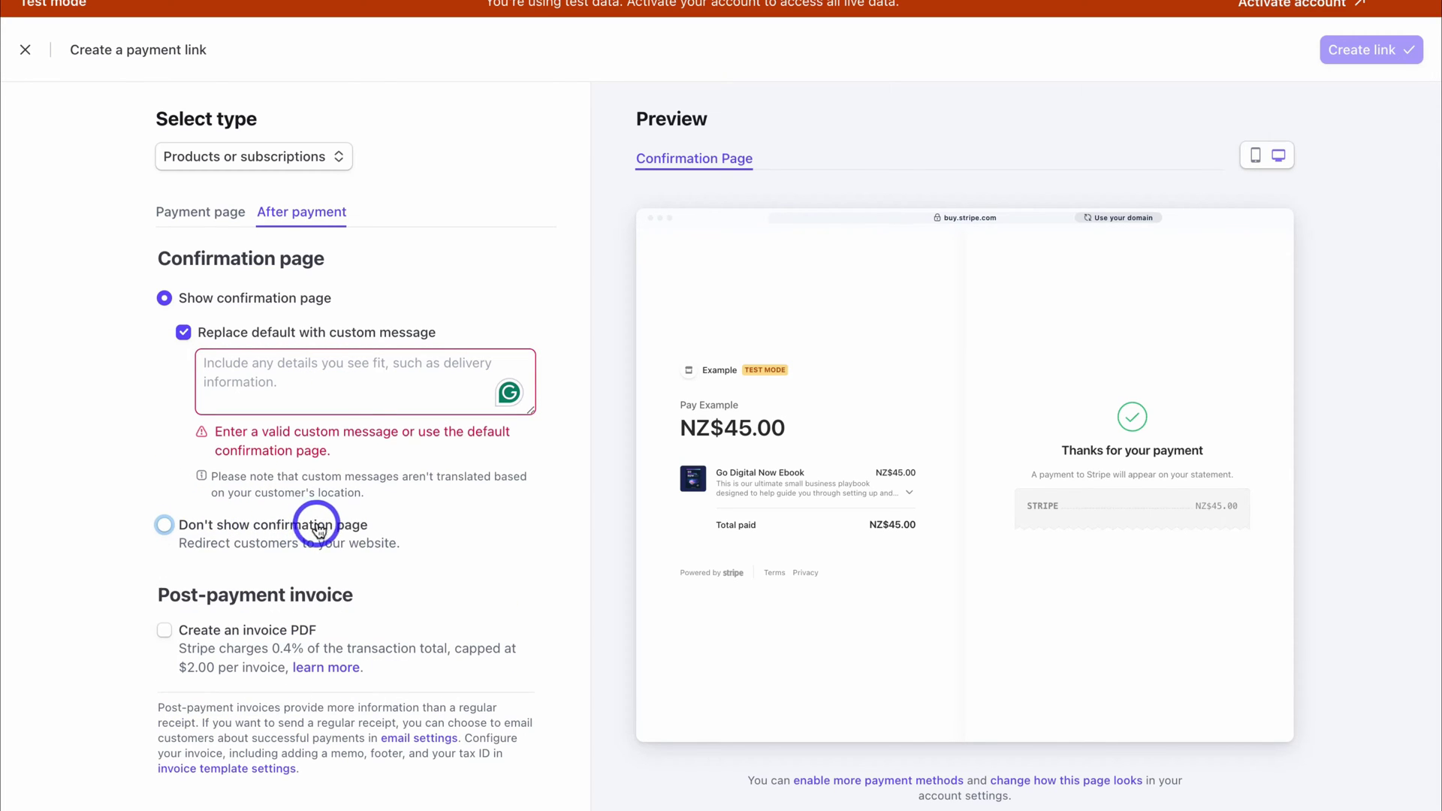
left_click(354, 525)
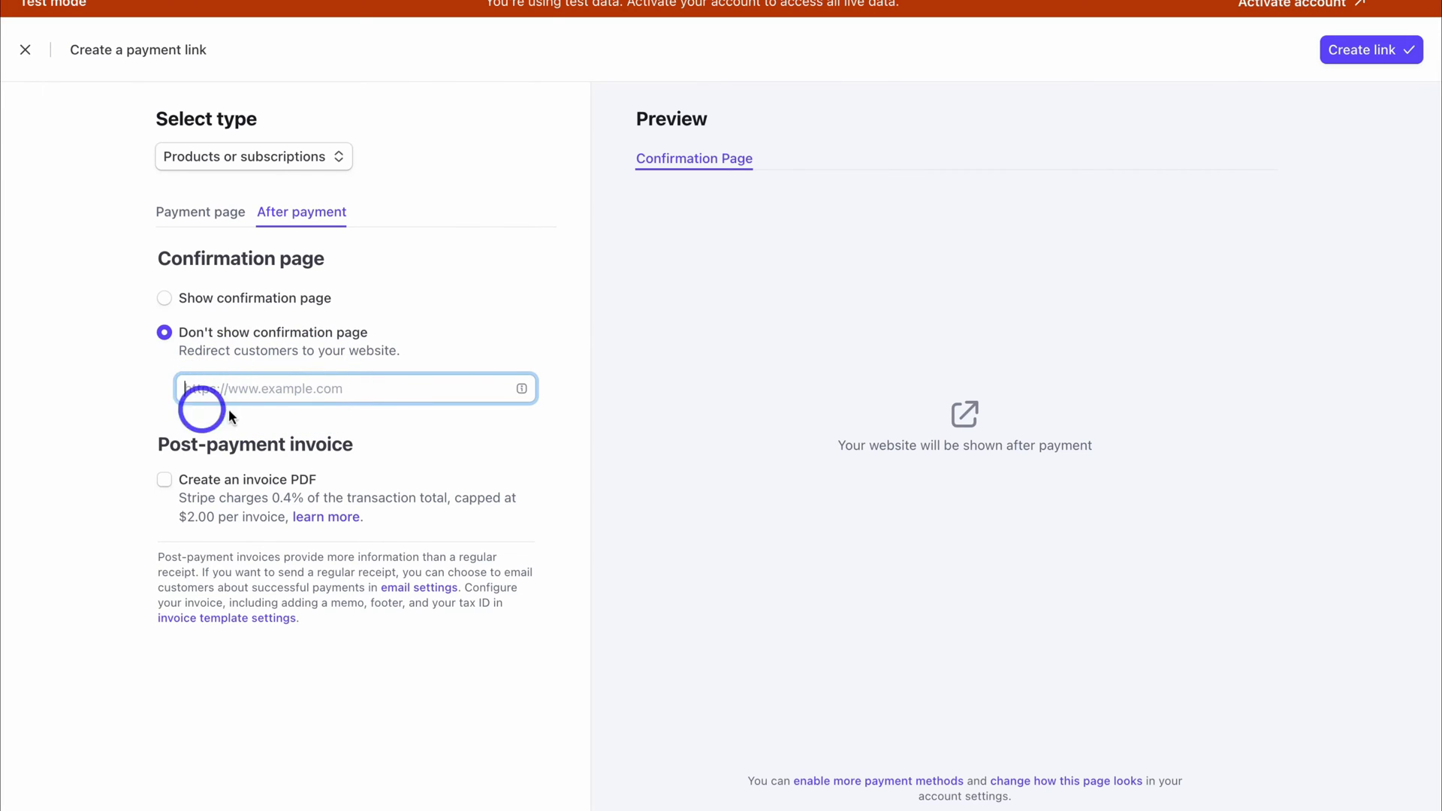
Paste the redirect website address and create the $45.00 NZD Go Digital Now Ebook payment link
type("https://www.stewartgauld/tools")
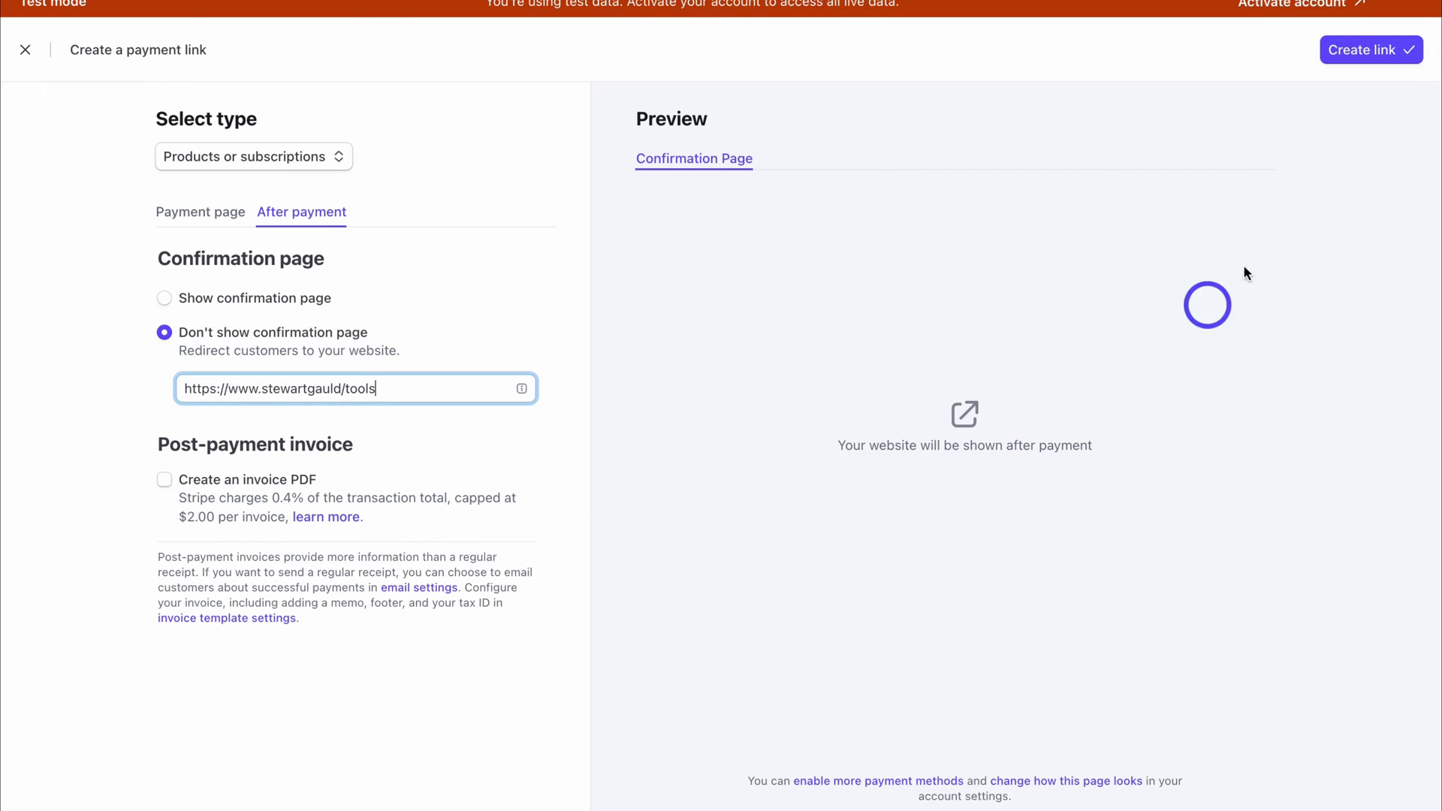
left_click(1352, 53)
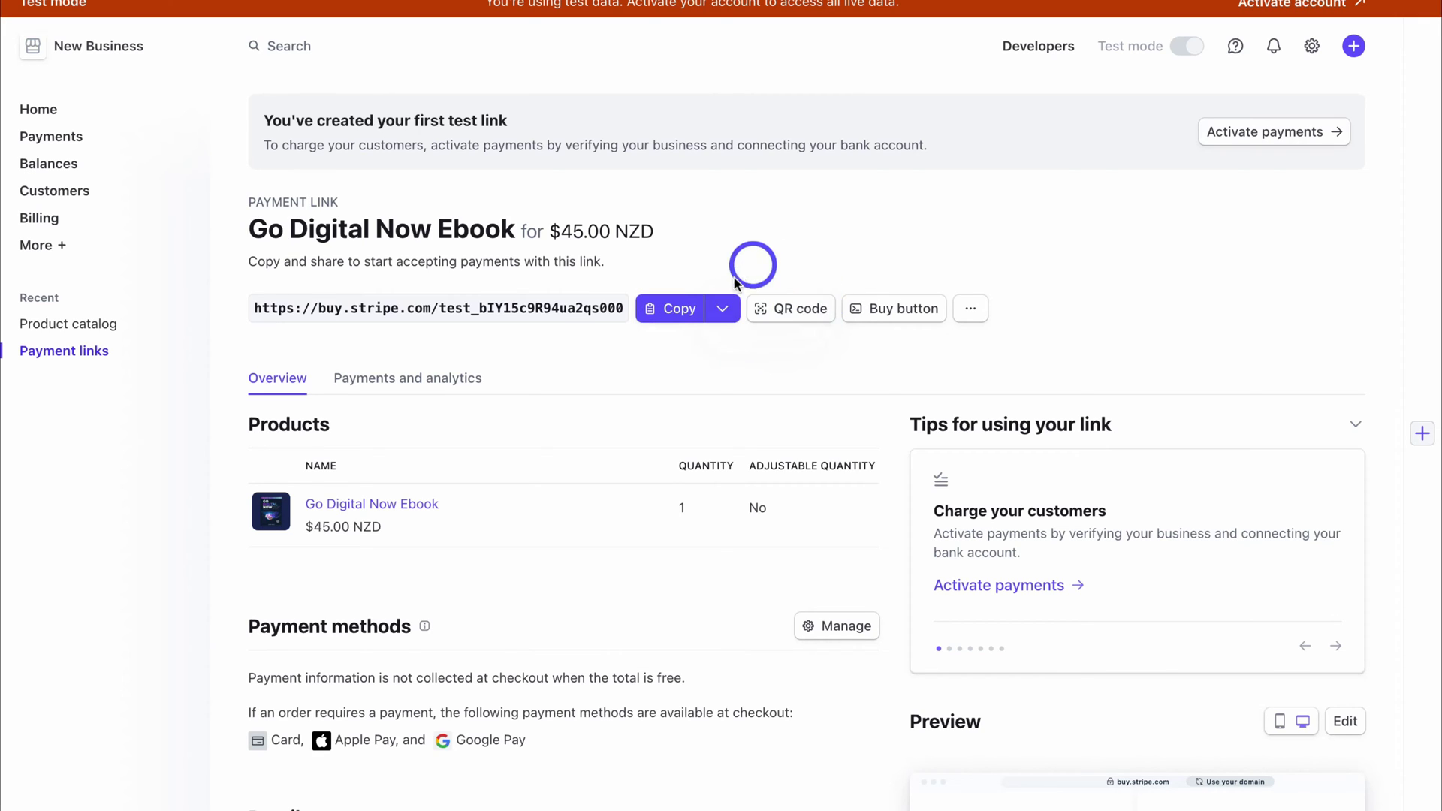
View the payment link's QR code from the sharing options, then show its Buy button embed code
left_click(728, 313)
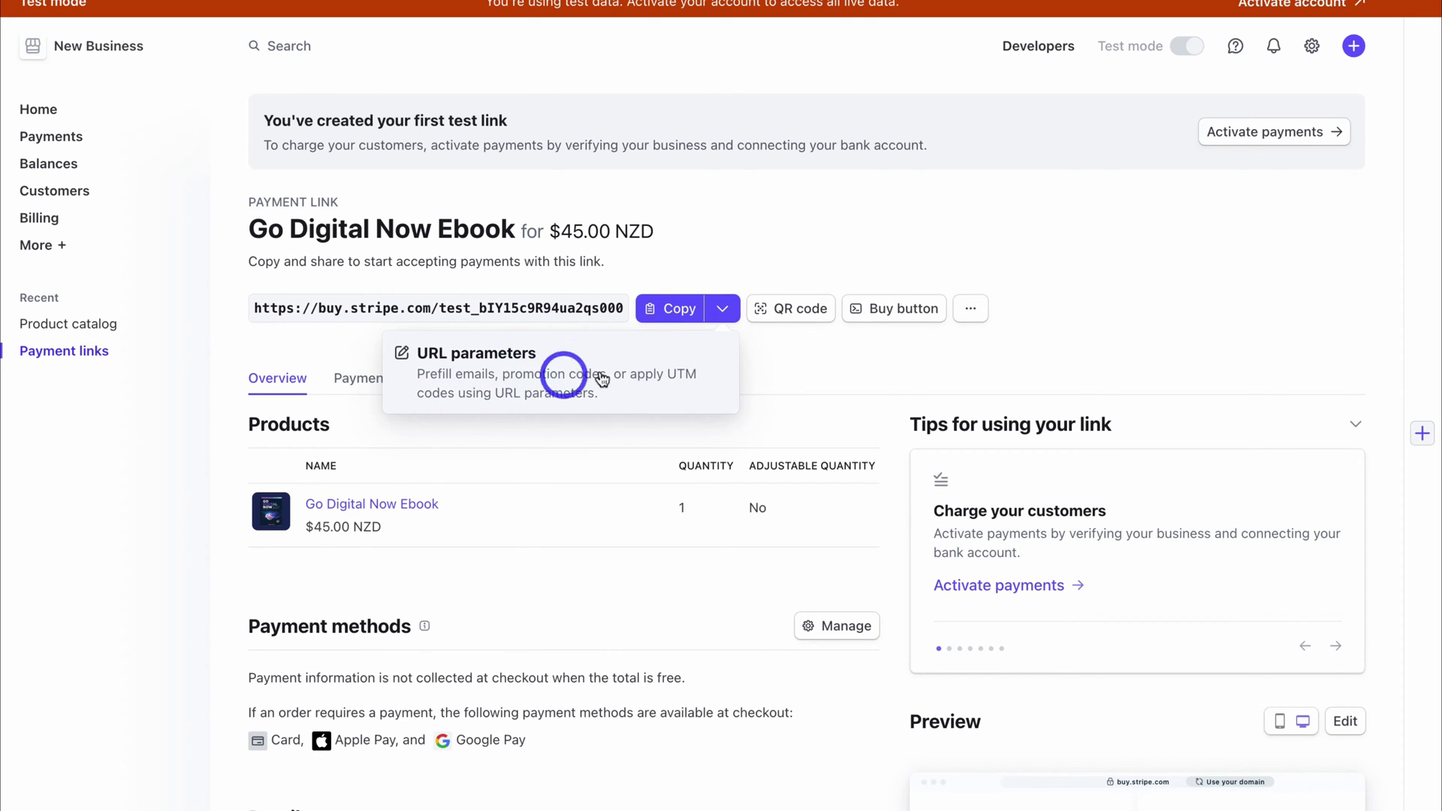
left_click(793, 310)
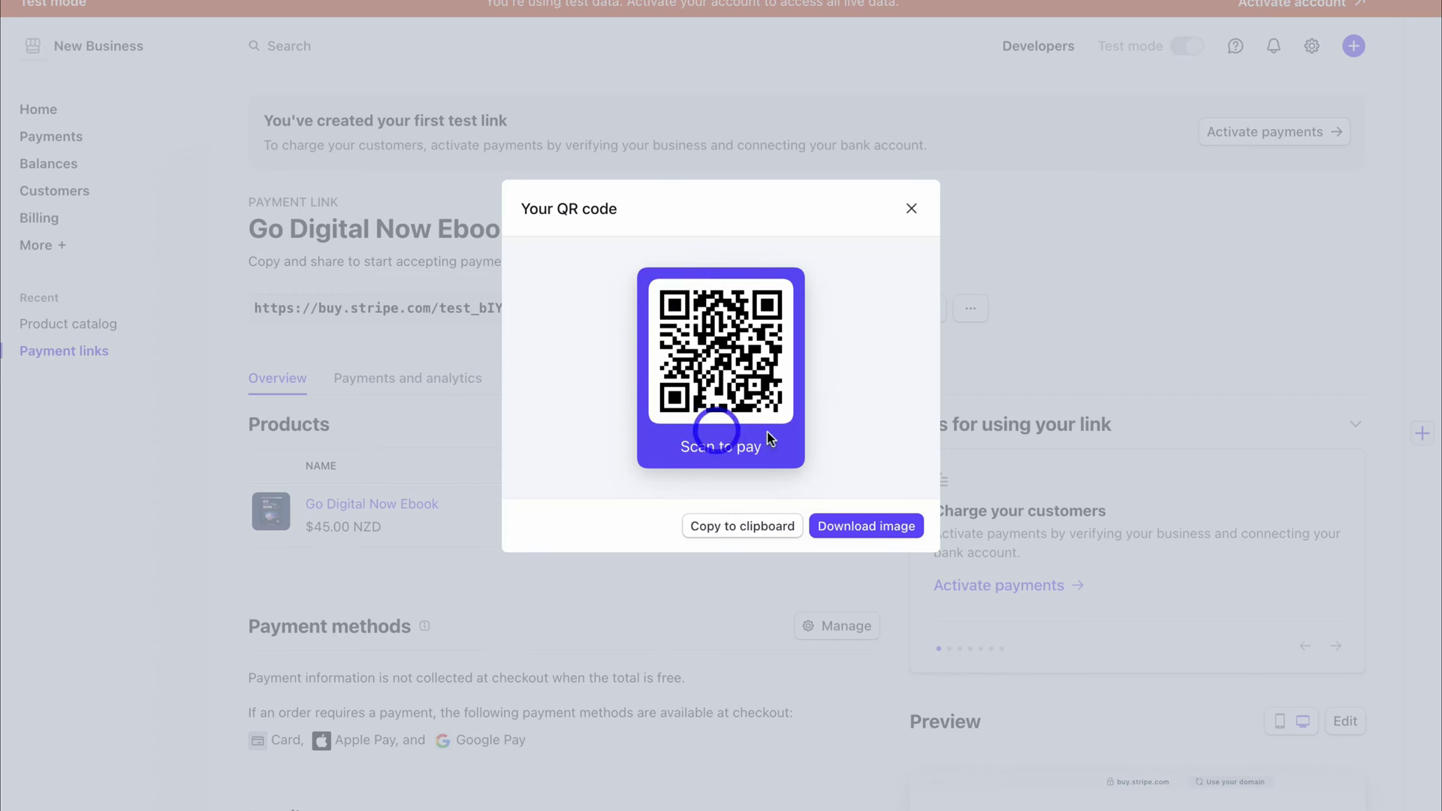
left_click(911, 208)
left_click(907, 314)
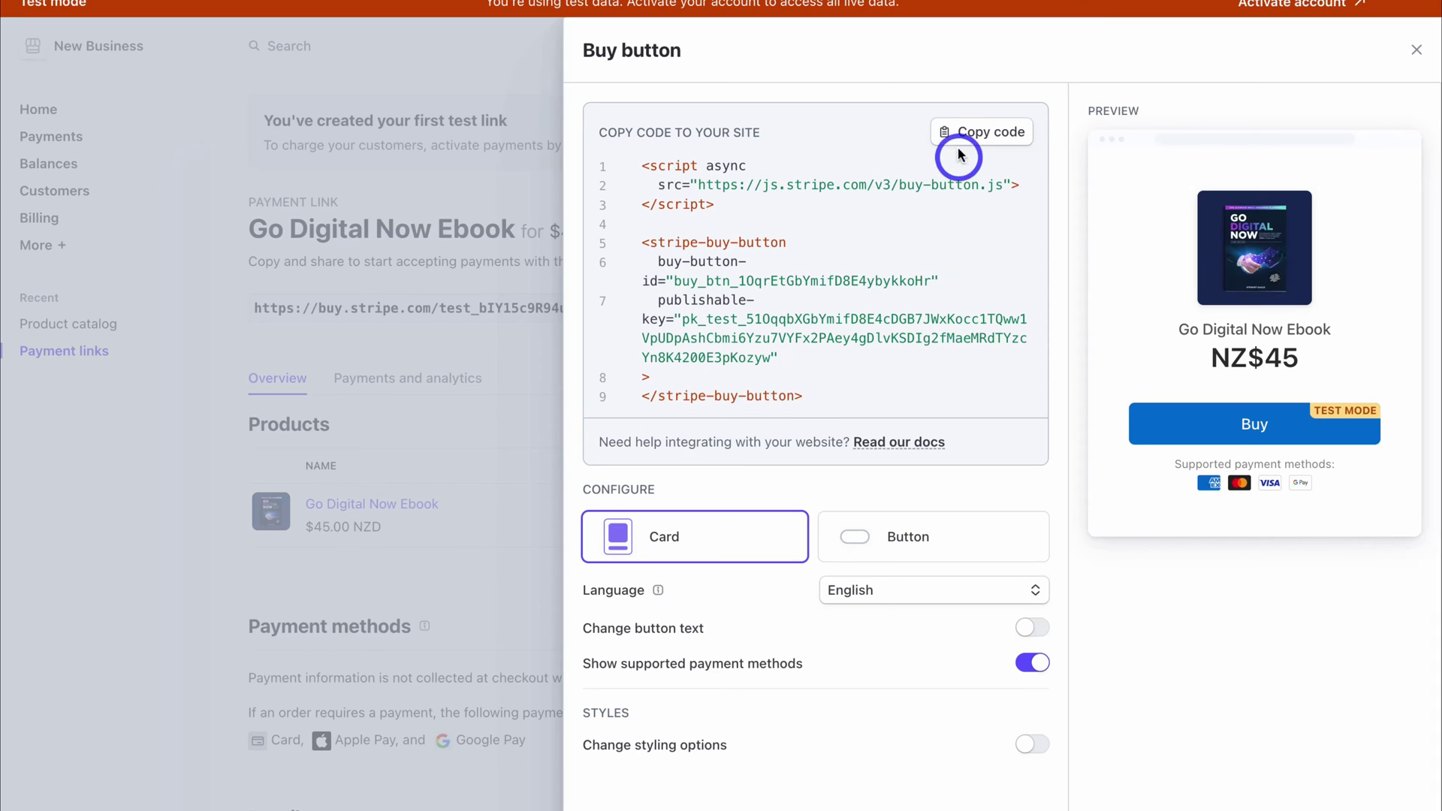
Compare Button and Card styles, then copy the Card-style buy button embed code
left_click(977, 132)
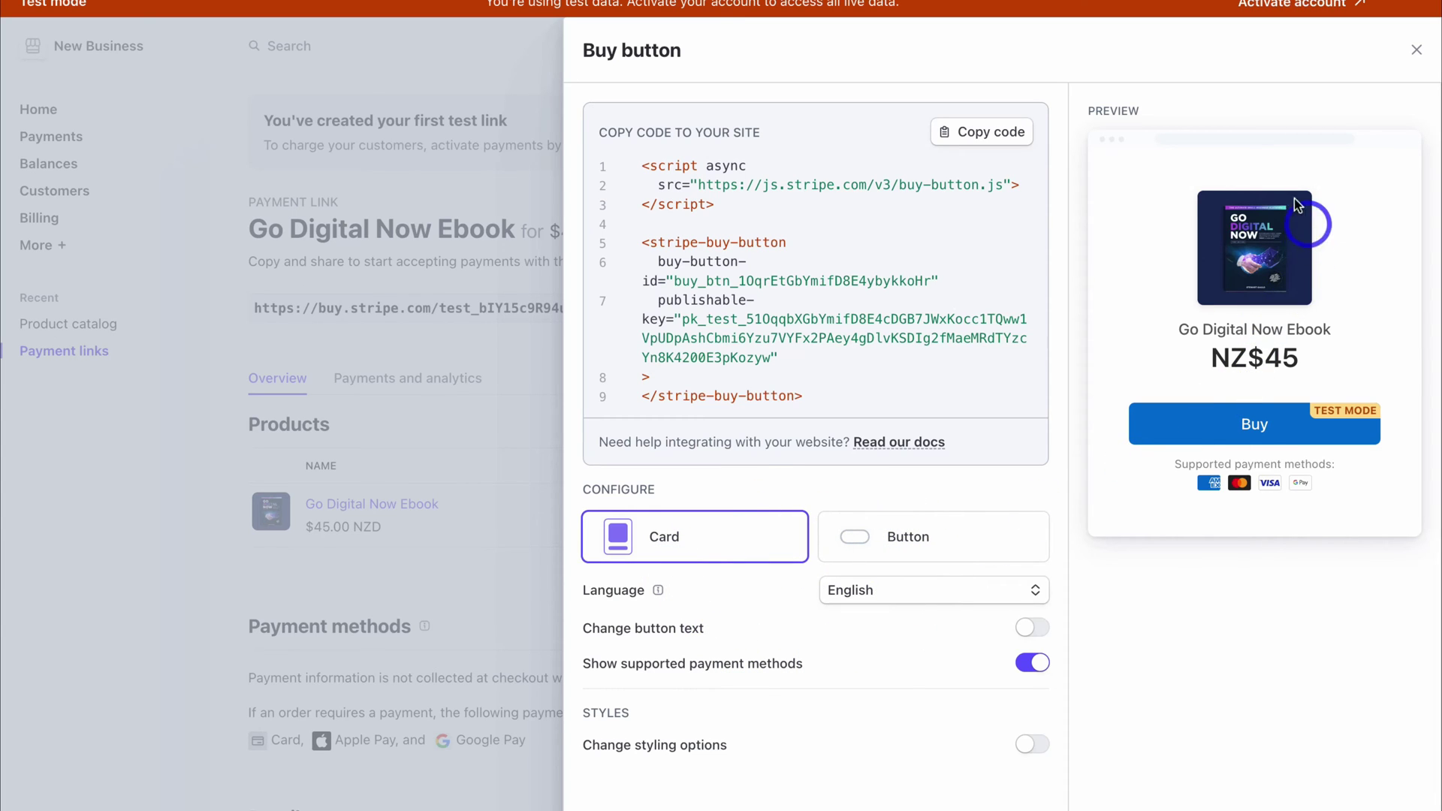
left_click(943, 539)
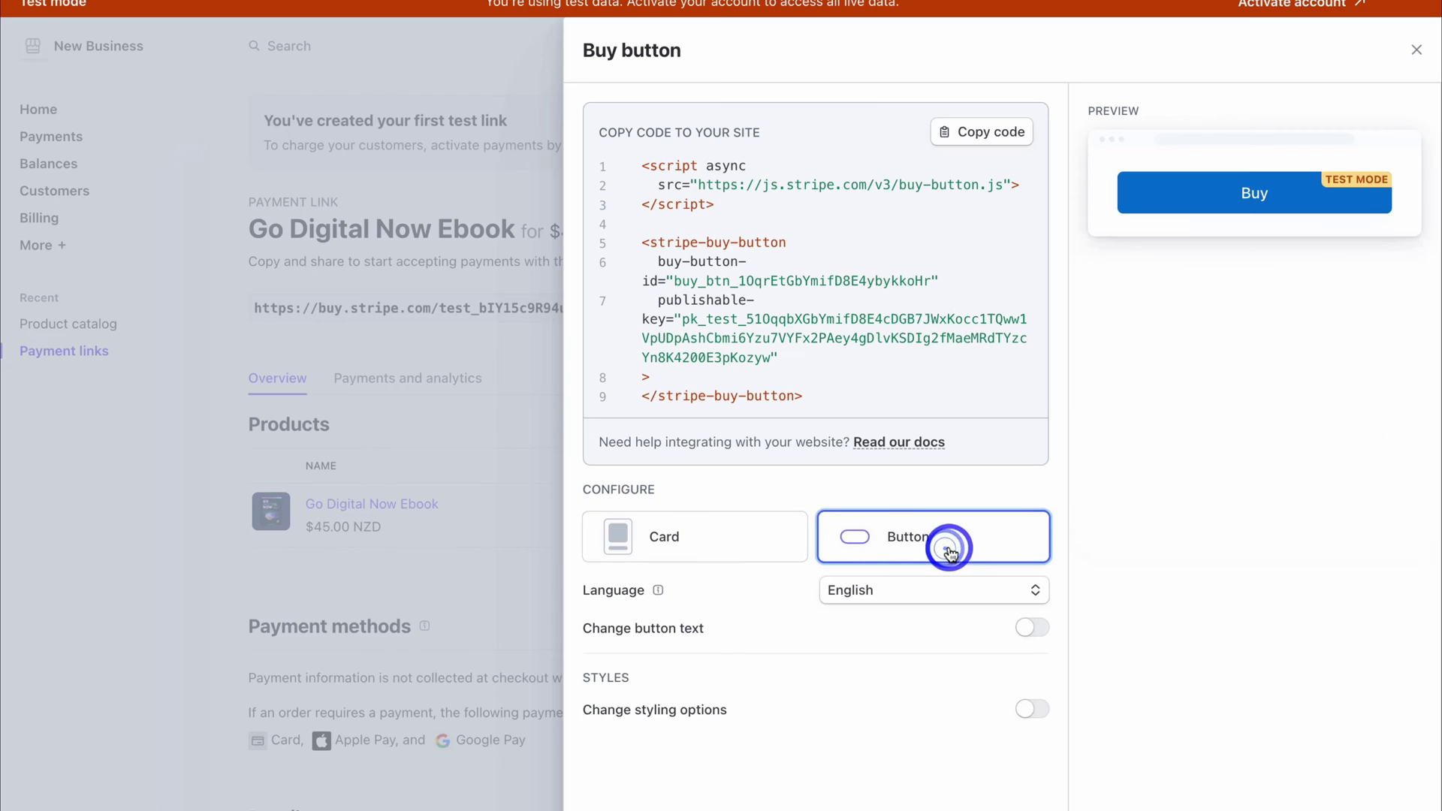
left_click(685, 539)
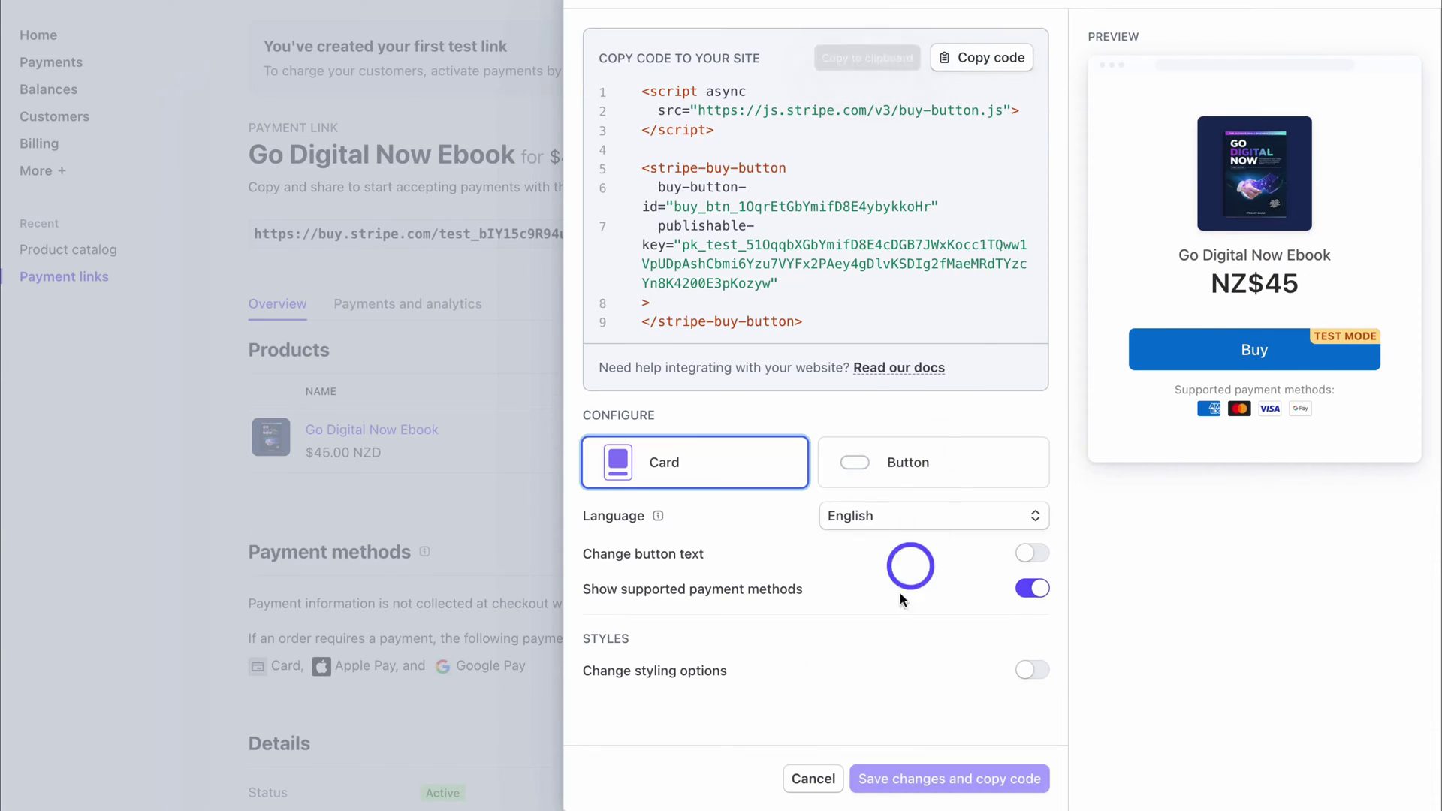
left_click(810, 778)
left_click(971, 233)
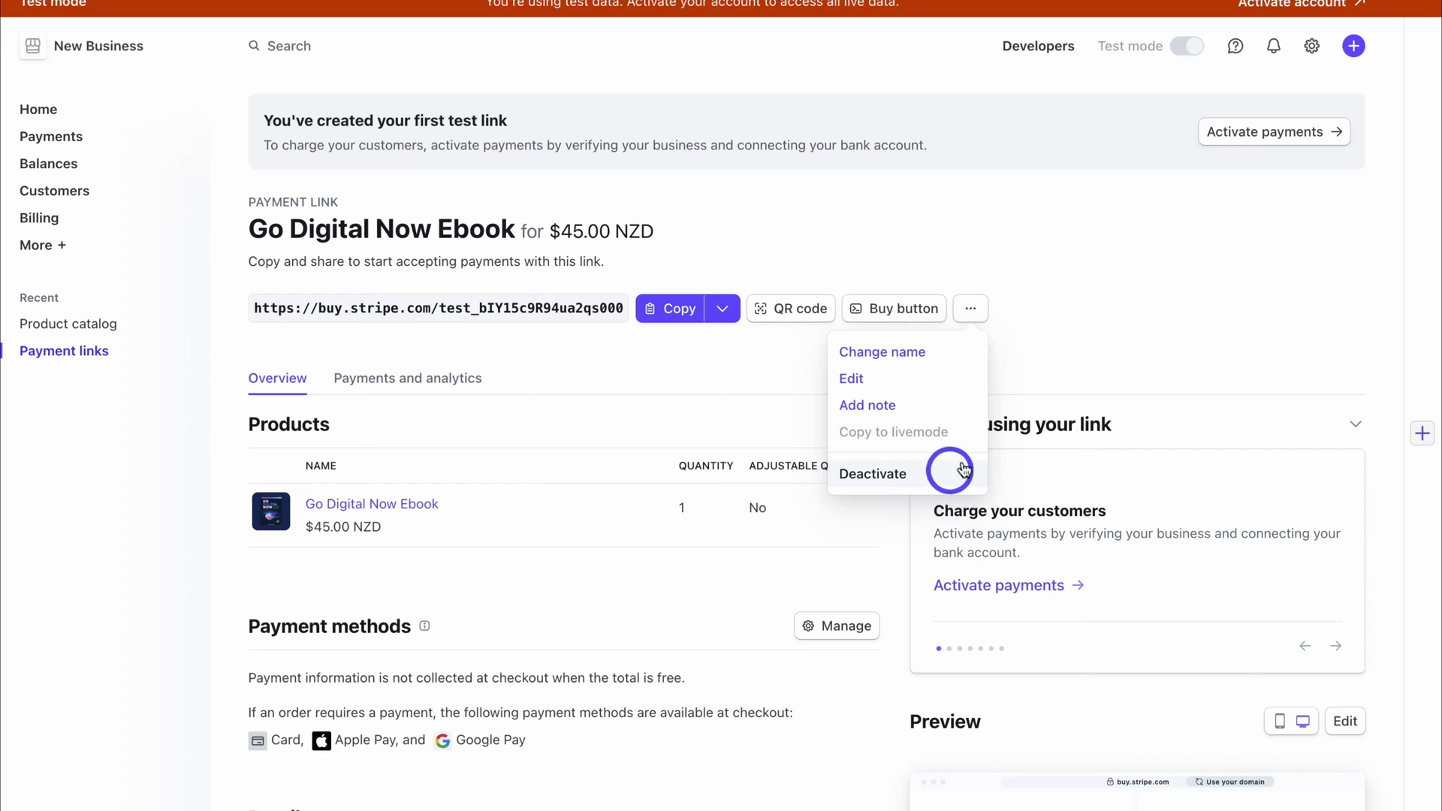
left_click(1029, 353)
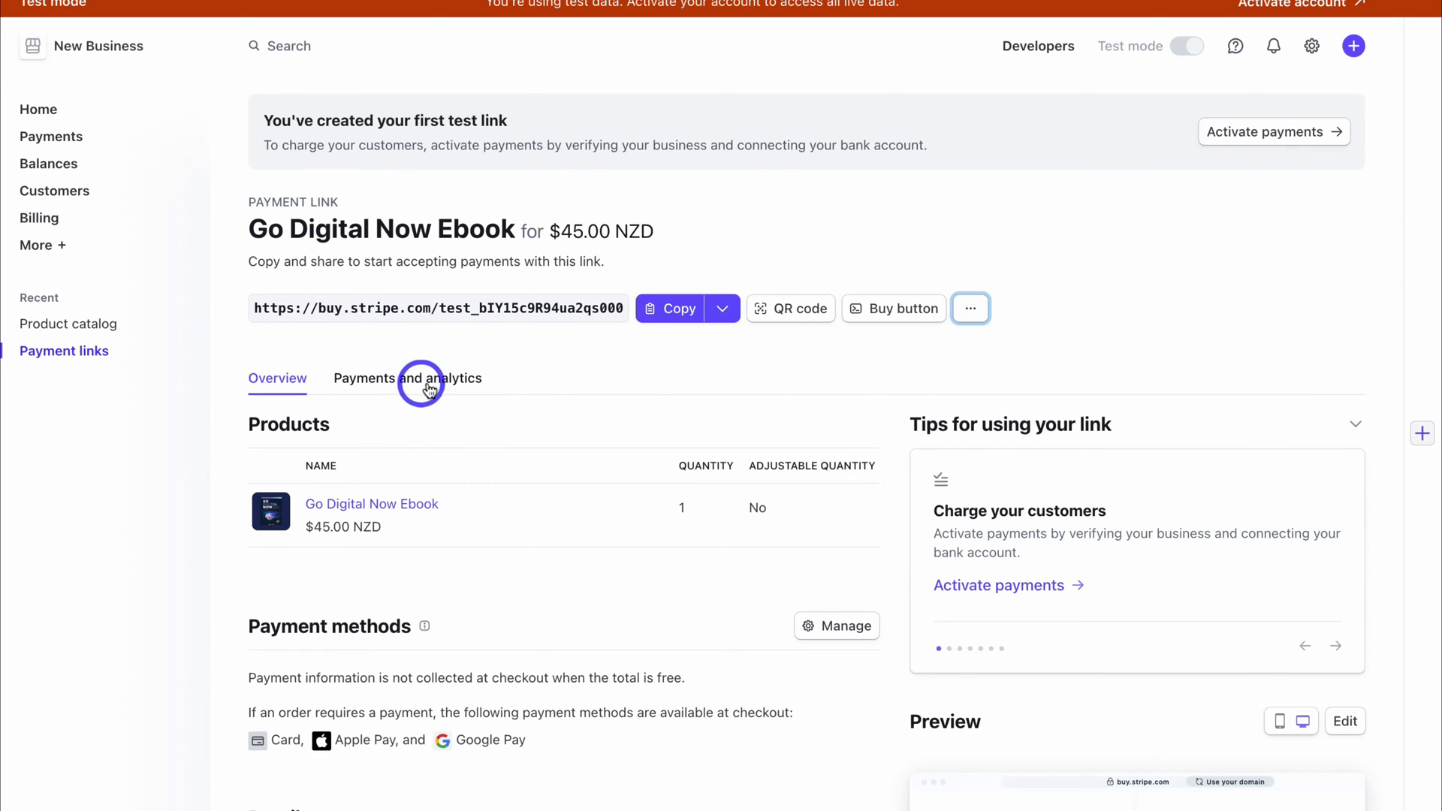
left_click(891, 319)
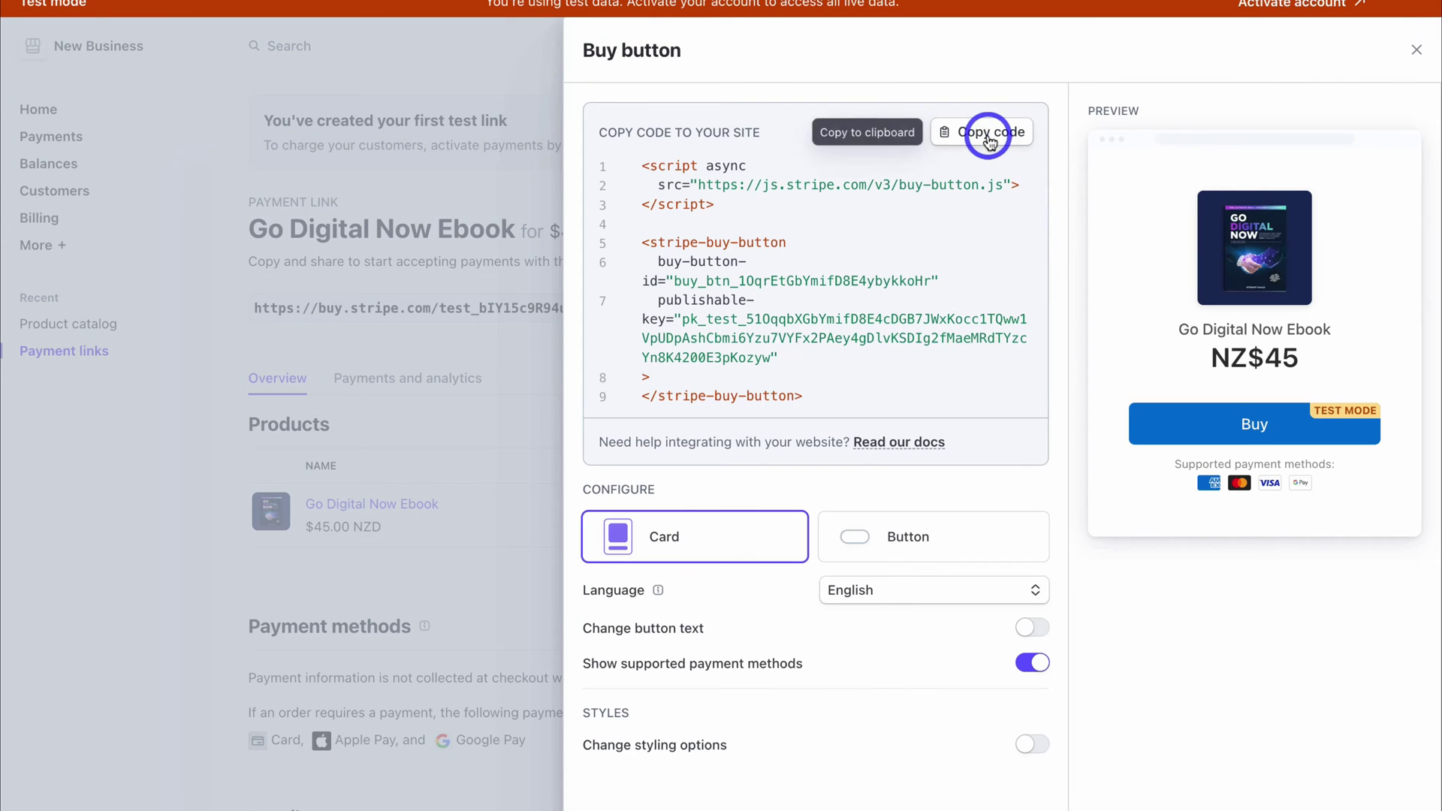
left_click(990, 140)
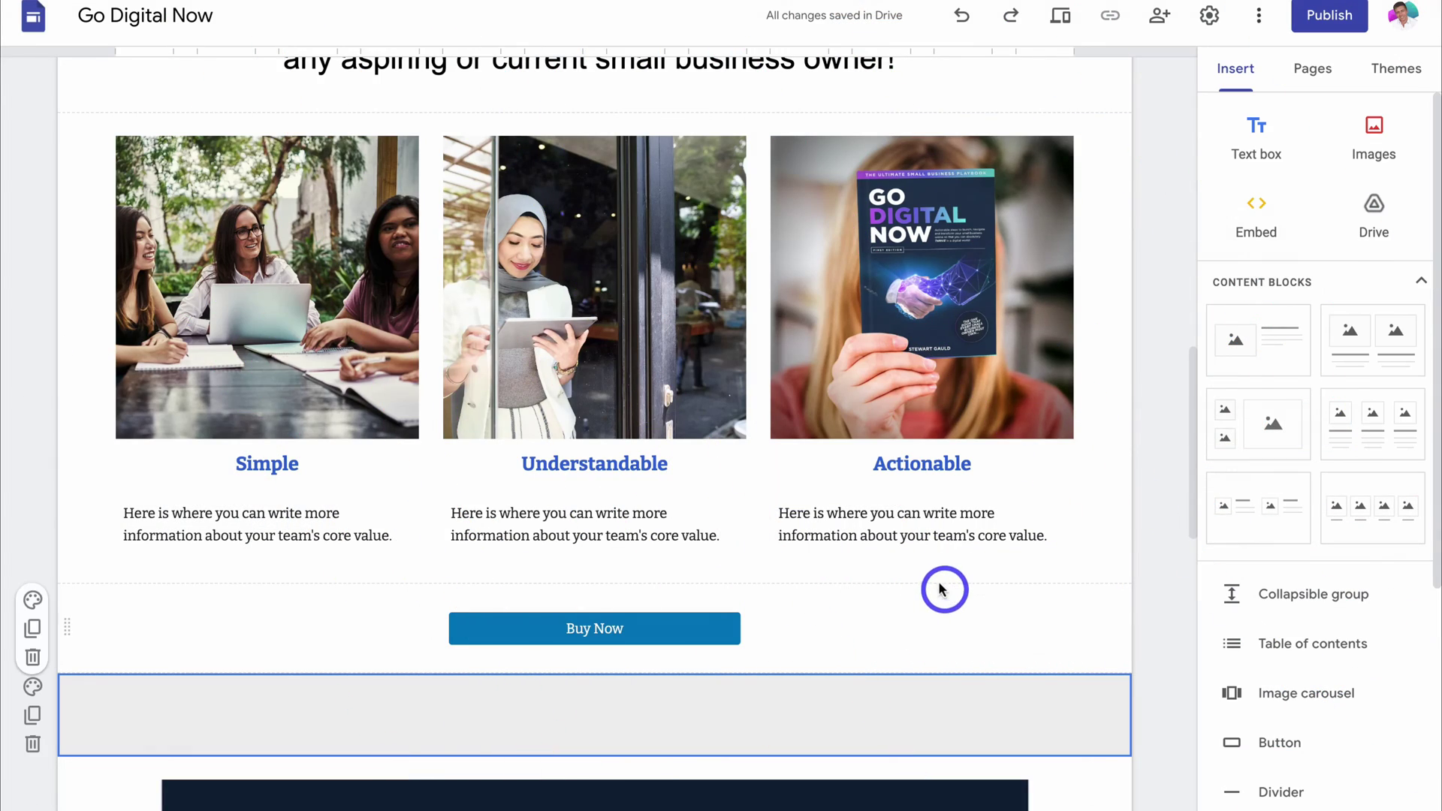
Paste the Stripe buy button code into a Google Sites Embed code box and preview it
scroll(935, 609, "up", 7)
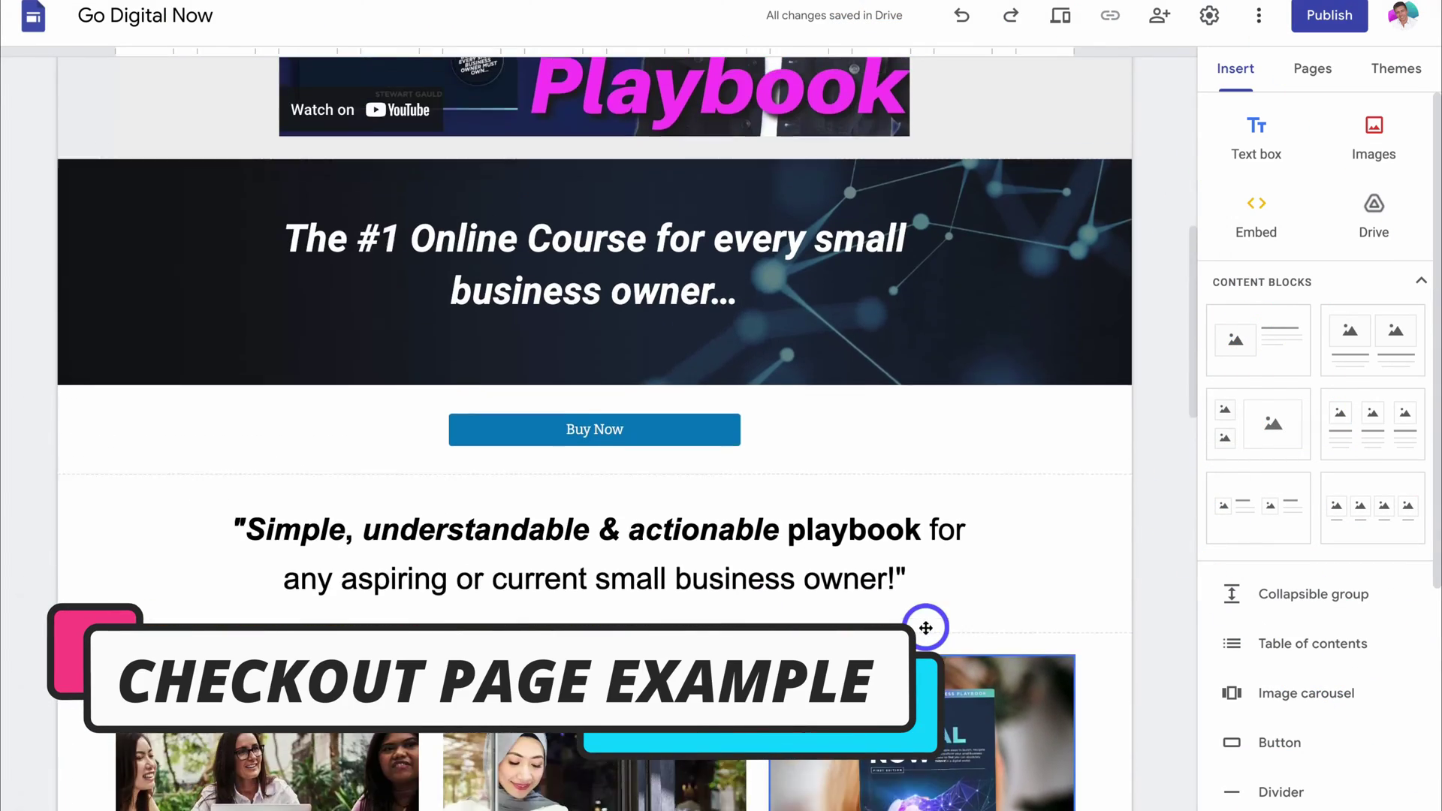
scroll(926, 628, "up", 2)
scroll(926, 628, "down", 10)
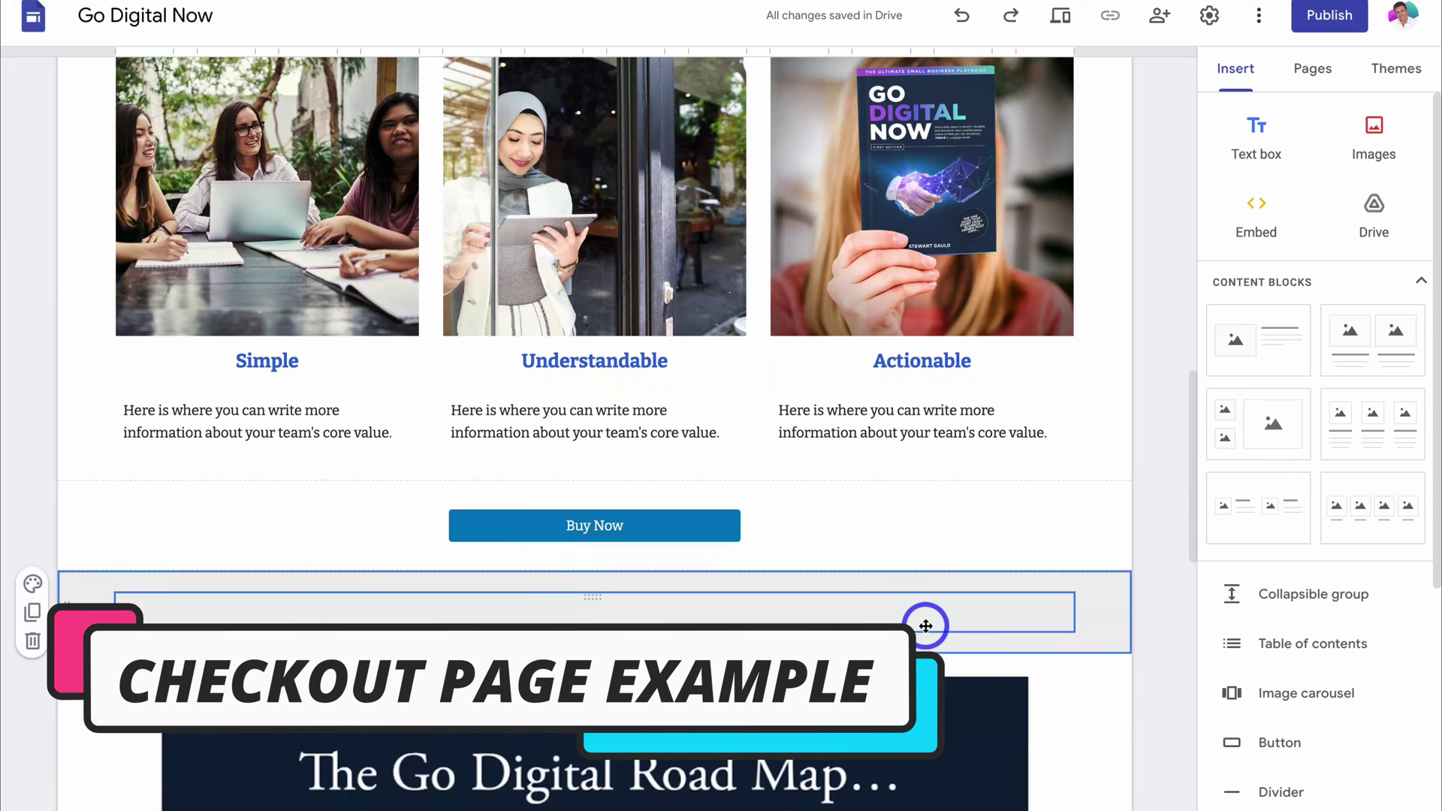
left_click(1262, 210)
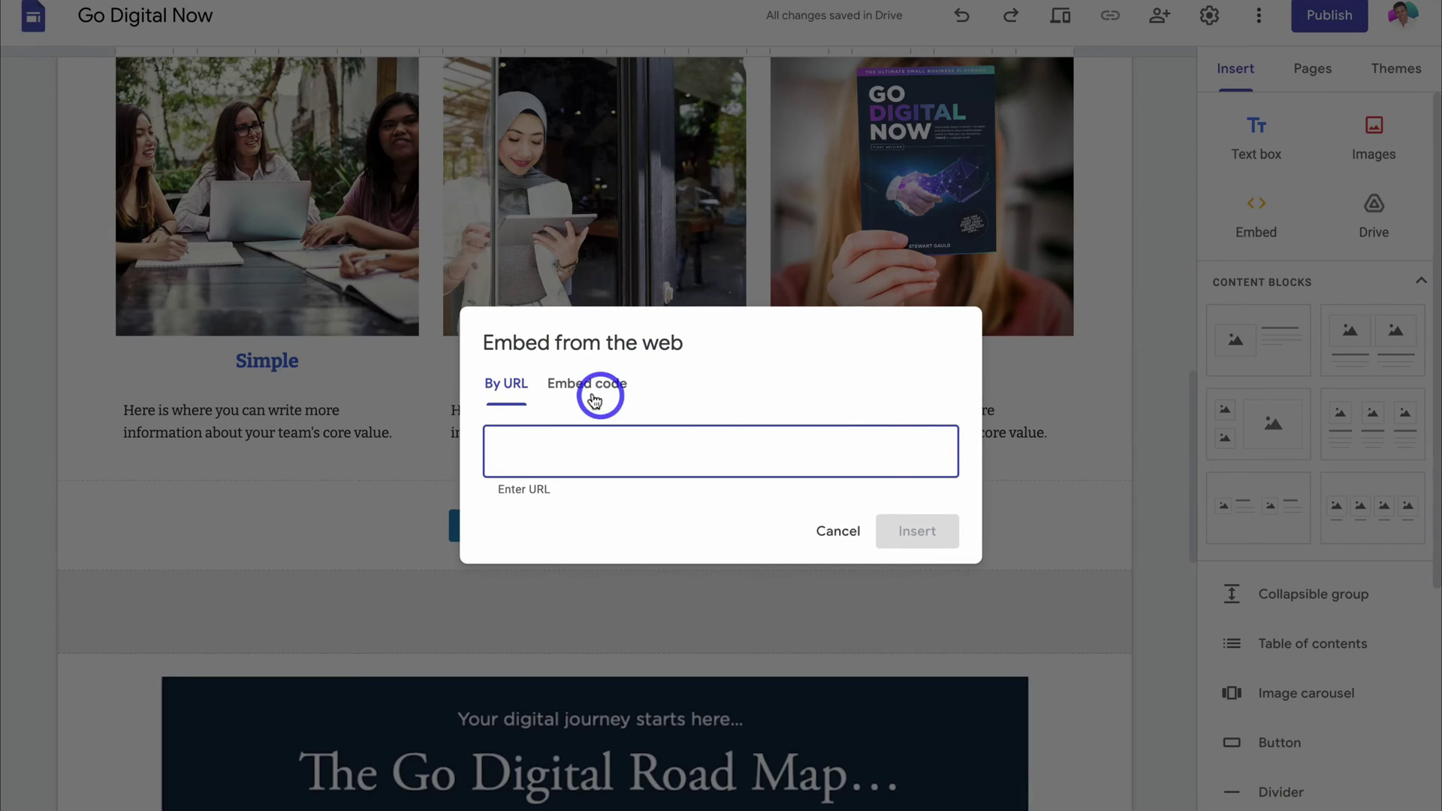
left_click(571, 387)
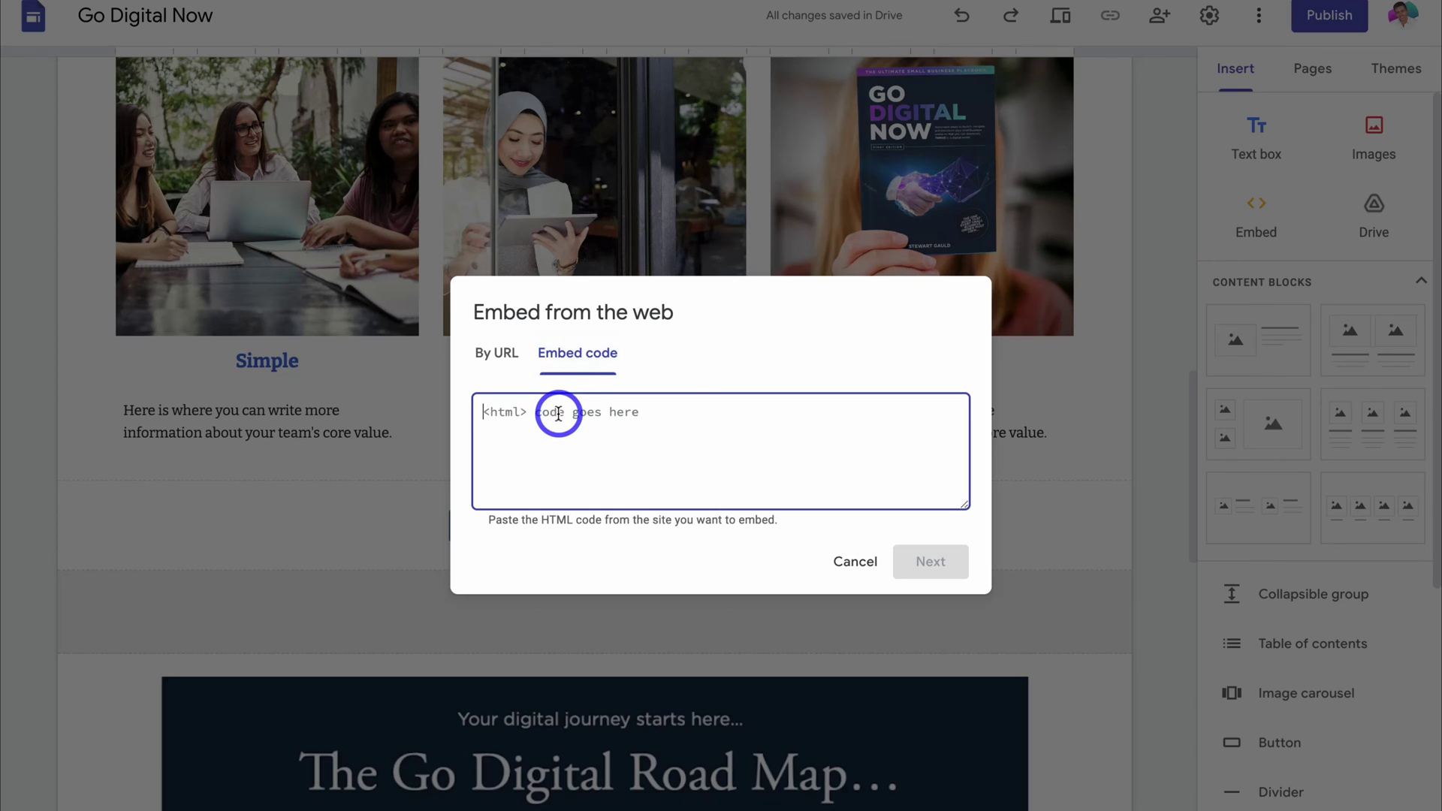
key("ctrl+v")
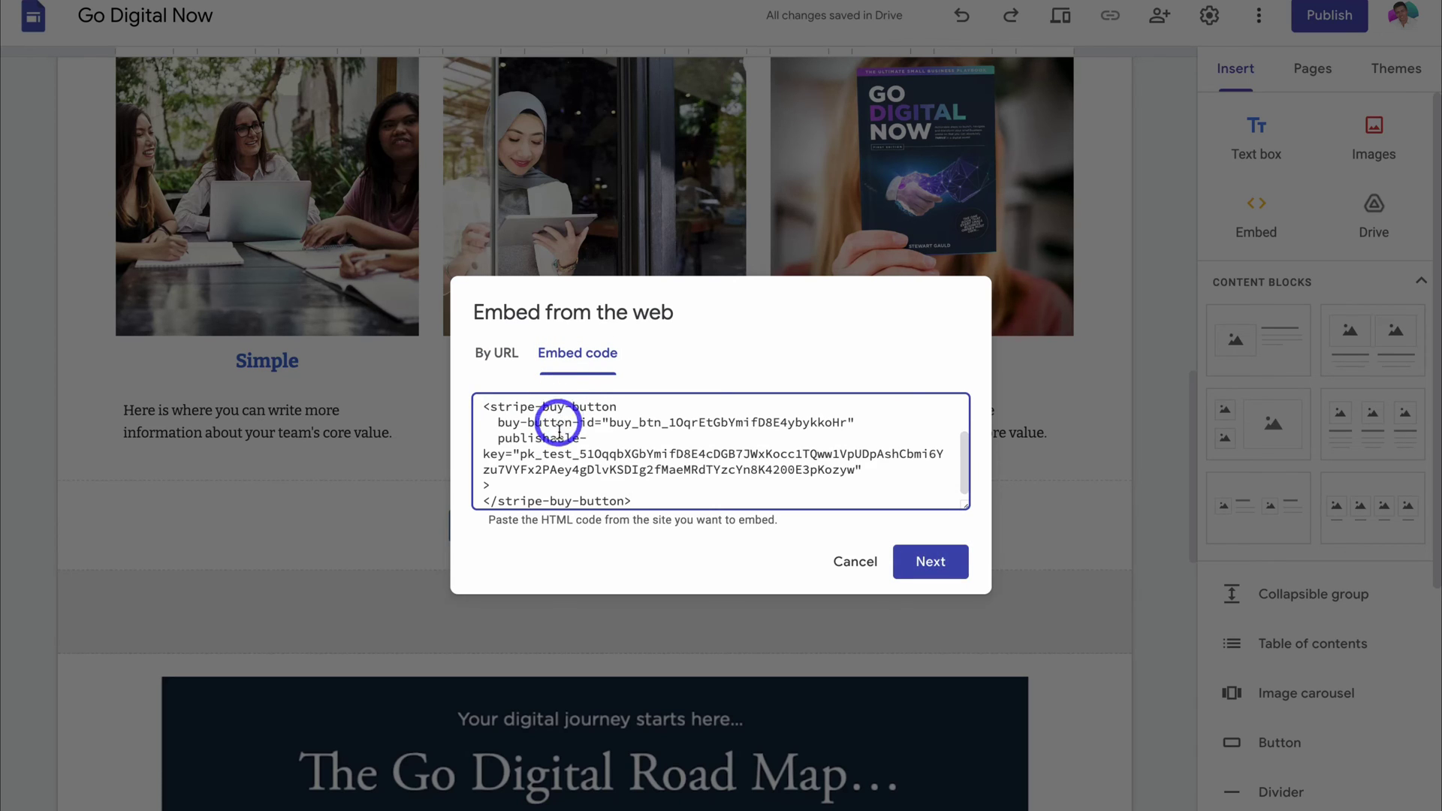
left_click(902, 562)
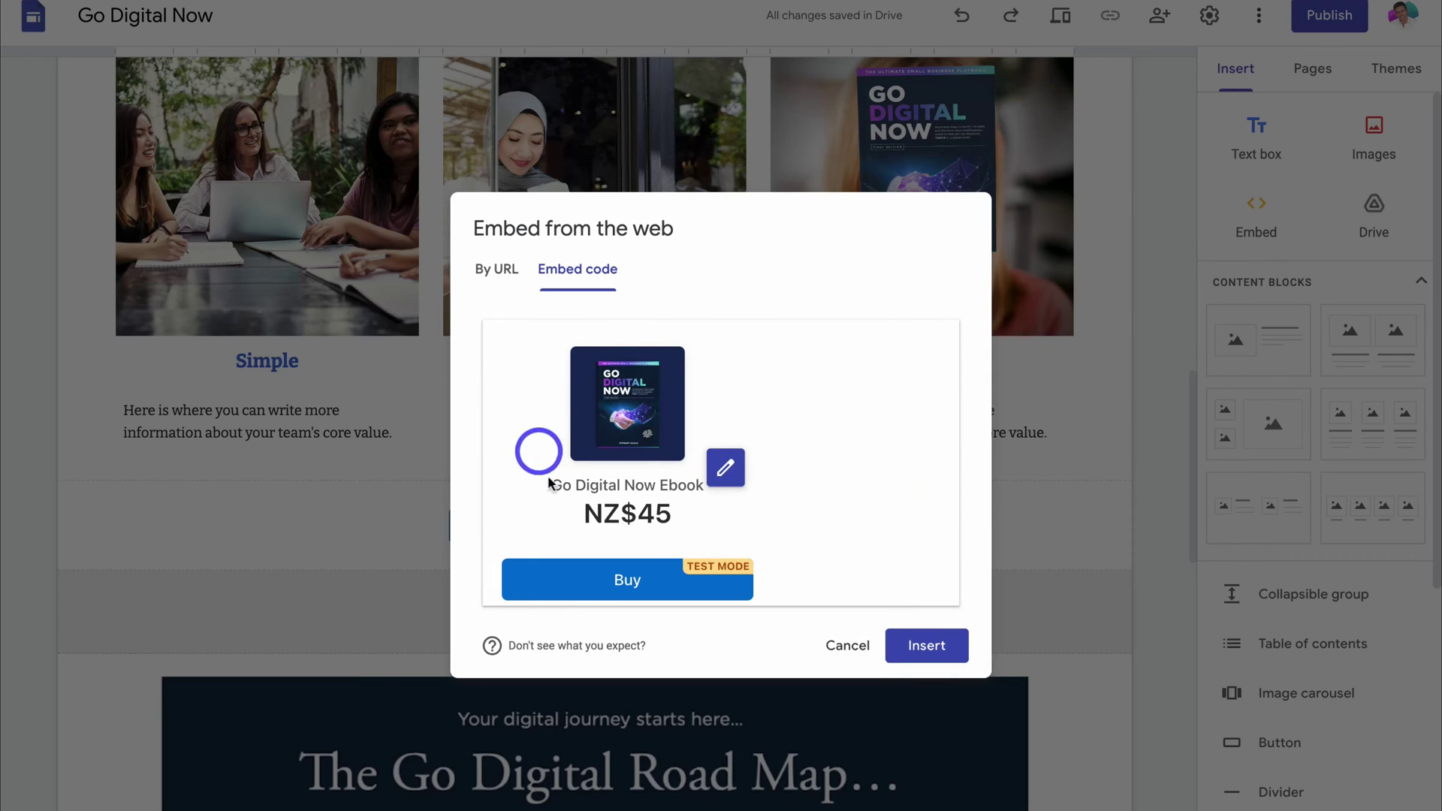
Insert the buy button card, narrow it, and centre it in the empty section
left_click(894, 639)
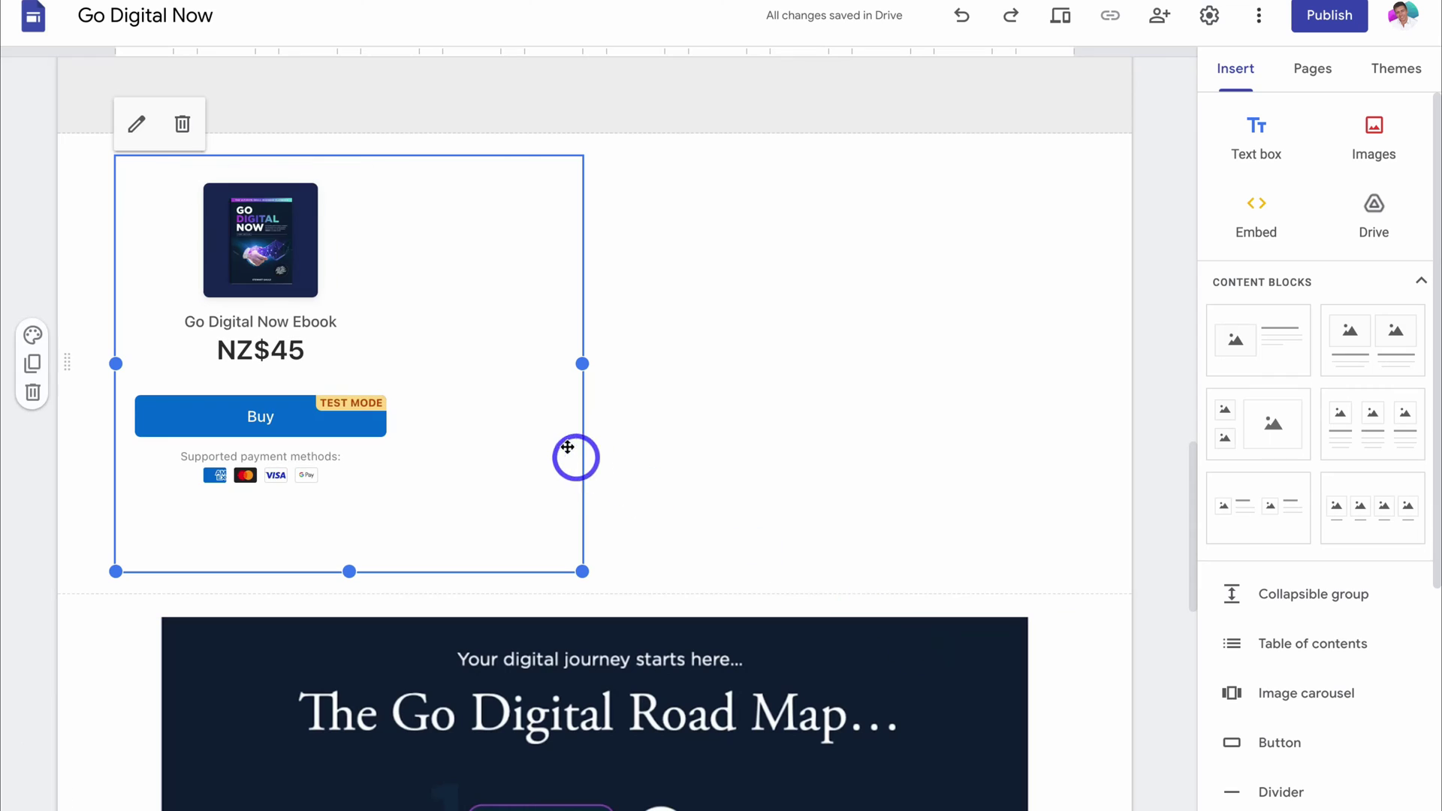
left_click_drag(583, 363, 419, 364)
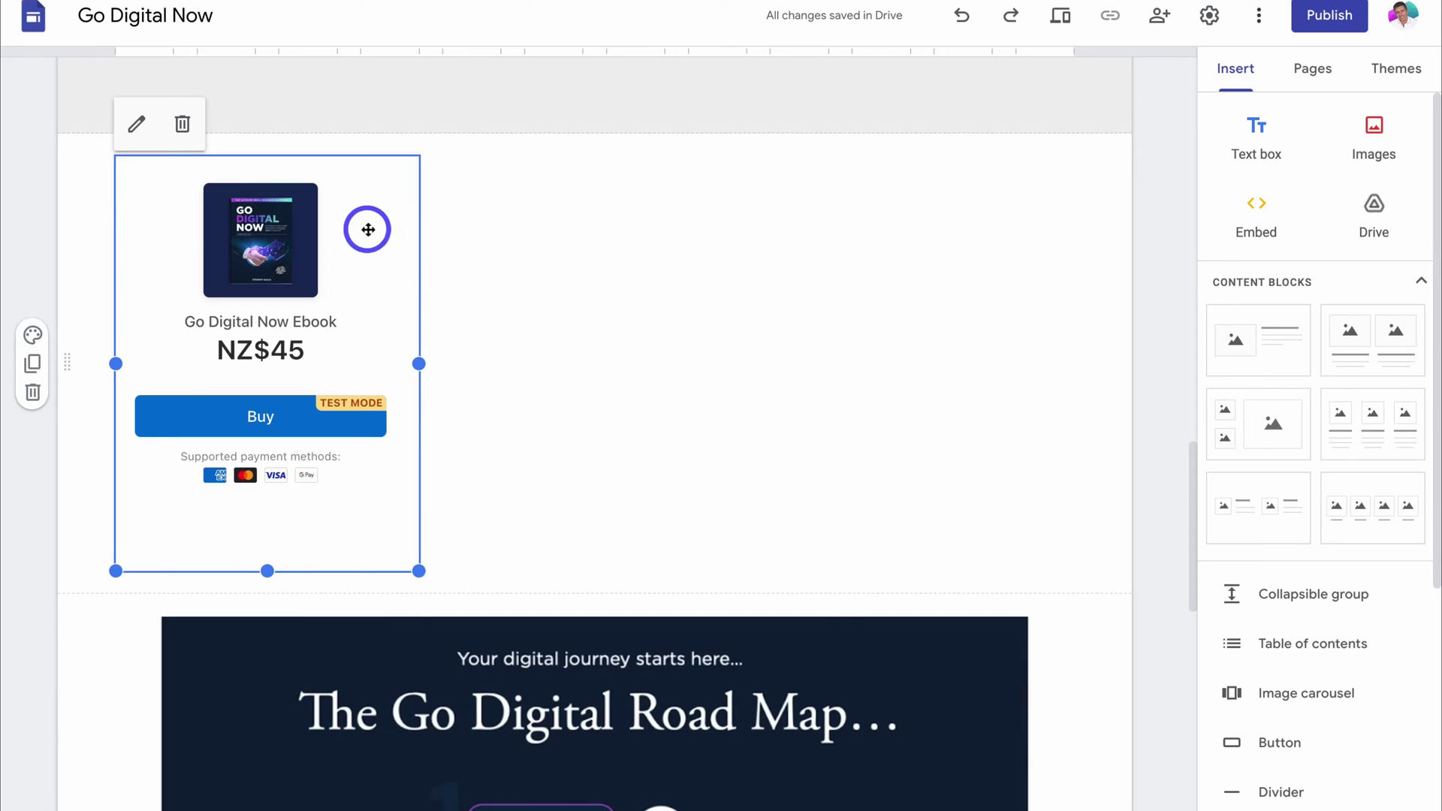
left_click_drag(368, 229, 644, 251)
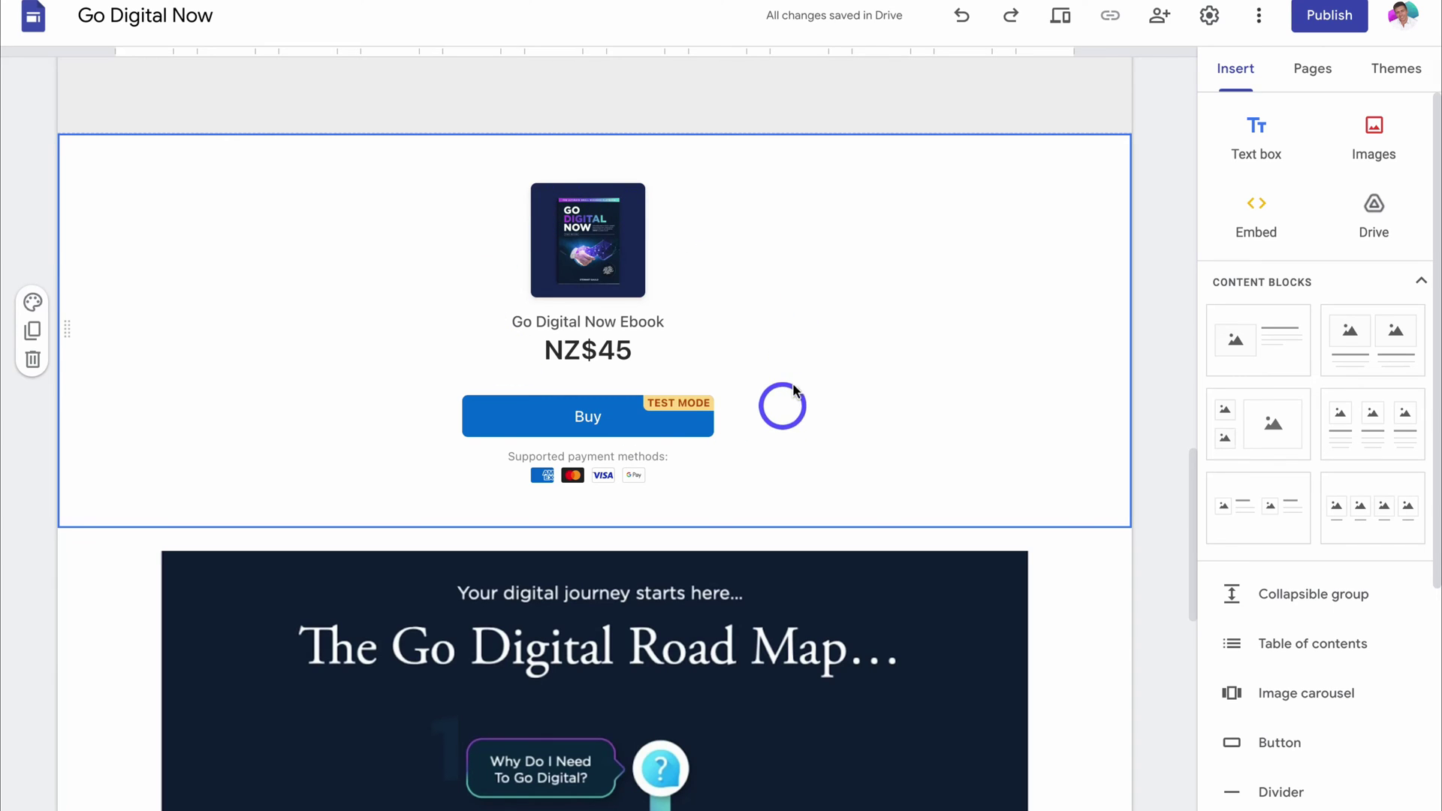
Preview the site and click Buy on the NZ$45 ebook card to reach Stripe checkout
left_click(1060, 17)
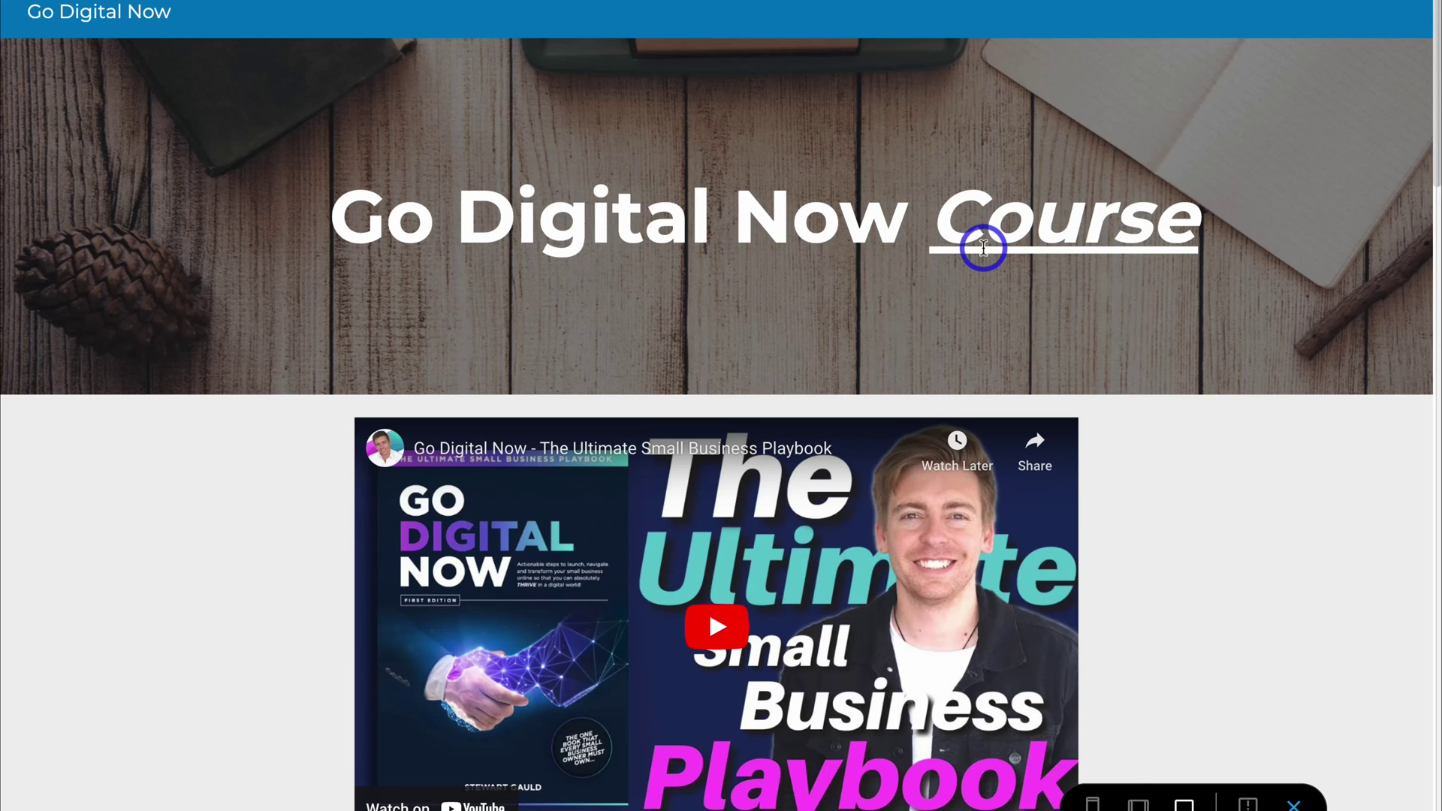
scroll(984, 248, "down", 20)
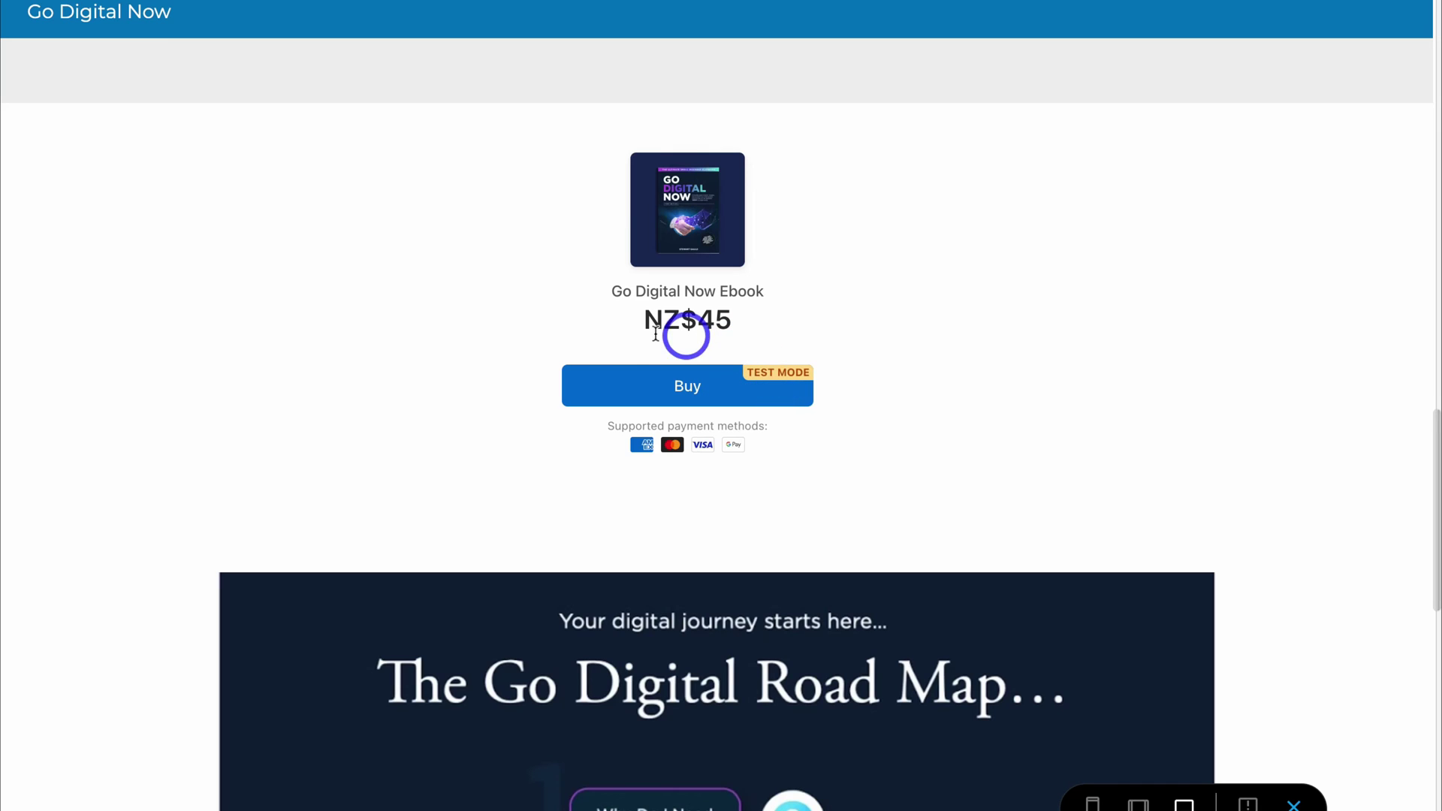
left_click(654, 385)
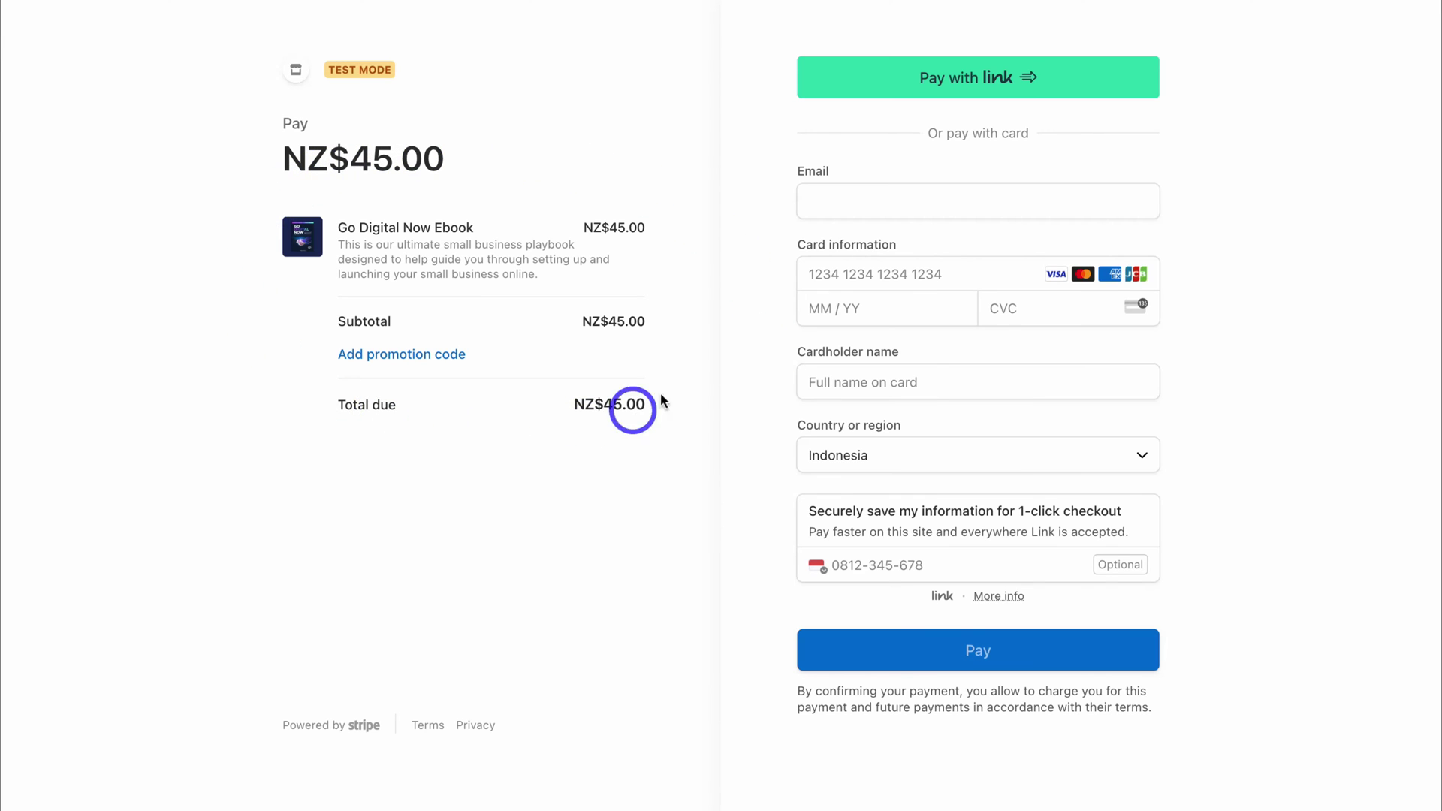
Reveal the promotion code field on the NZ$45.00 checkout page
left_click(451, 355)
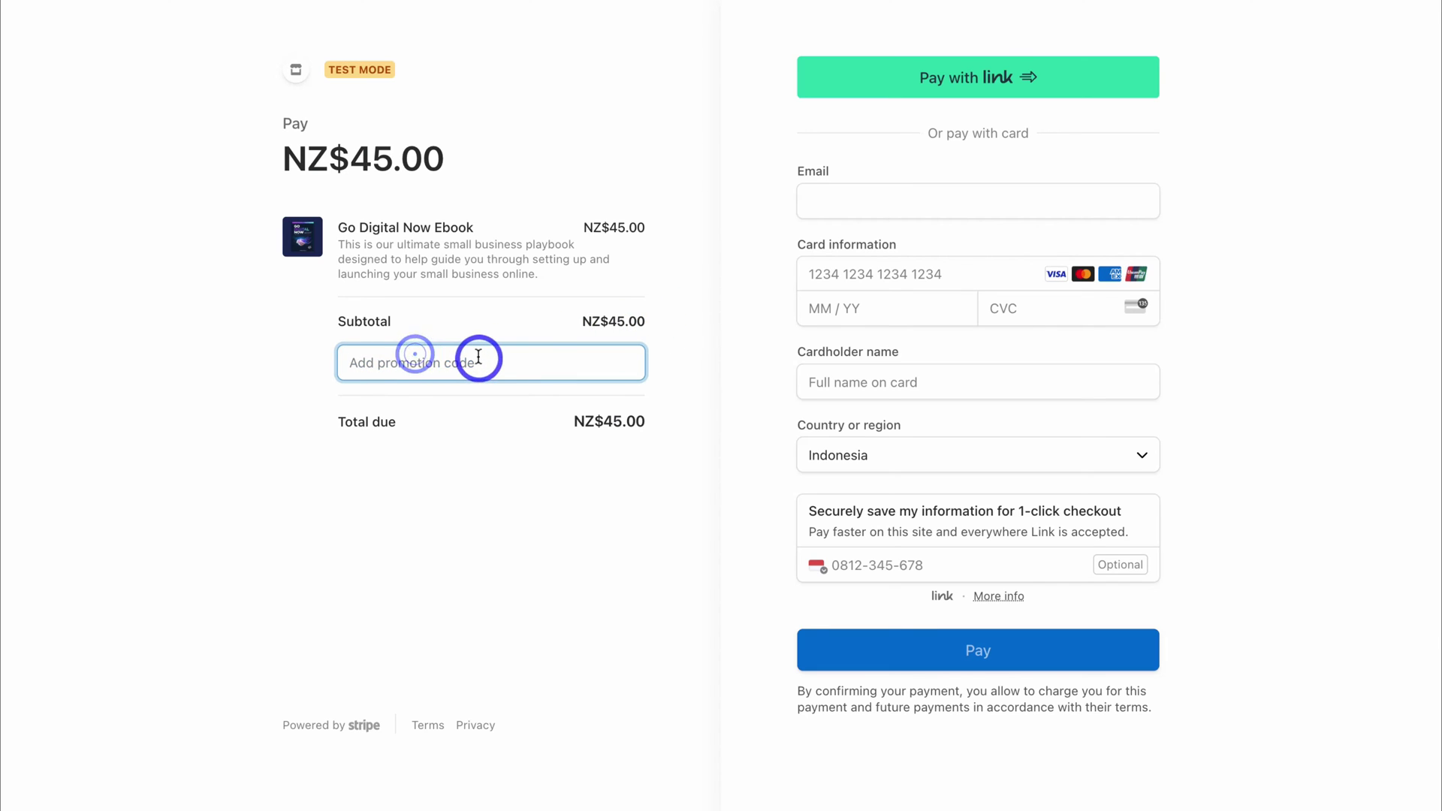